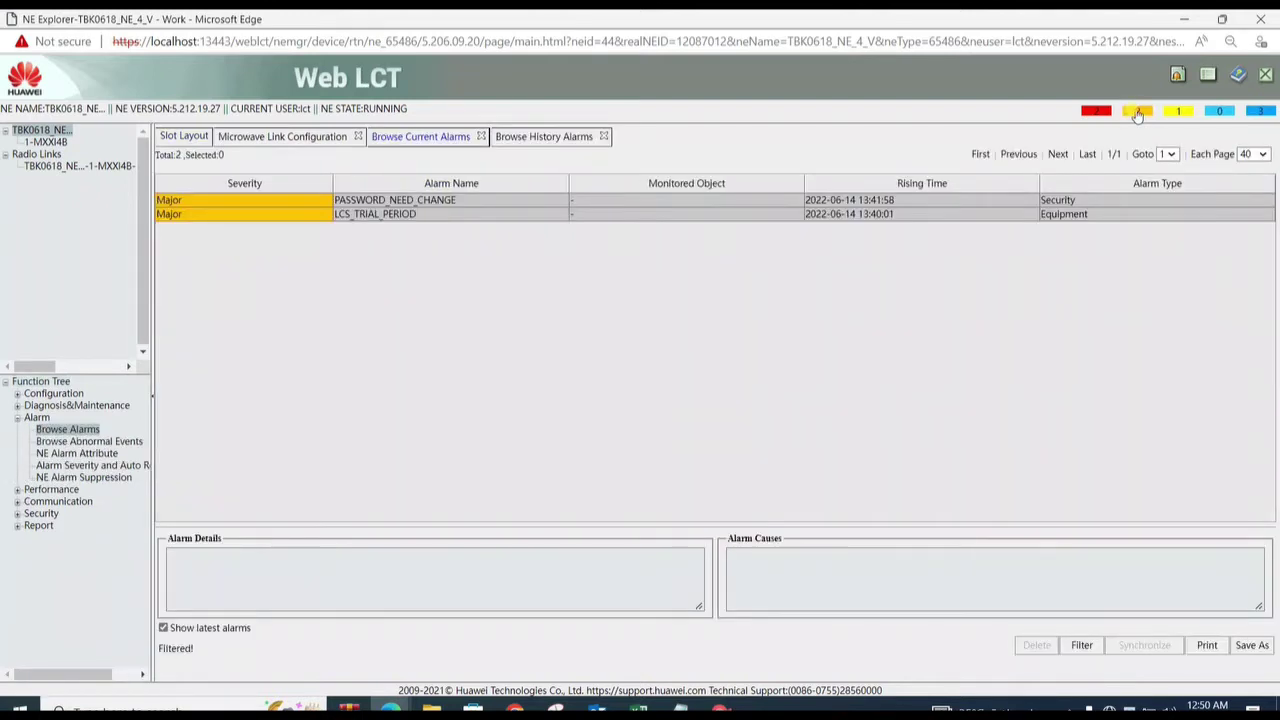
List the NE's critical alarms, then open the Ethernet Interface configuration under Interface Management
{"action": "left_click", "coordinate": [1097, 112]}
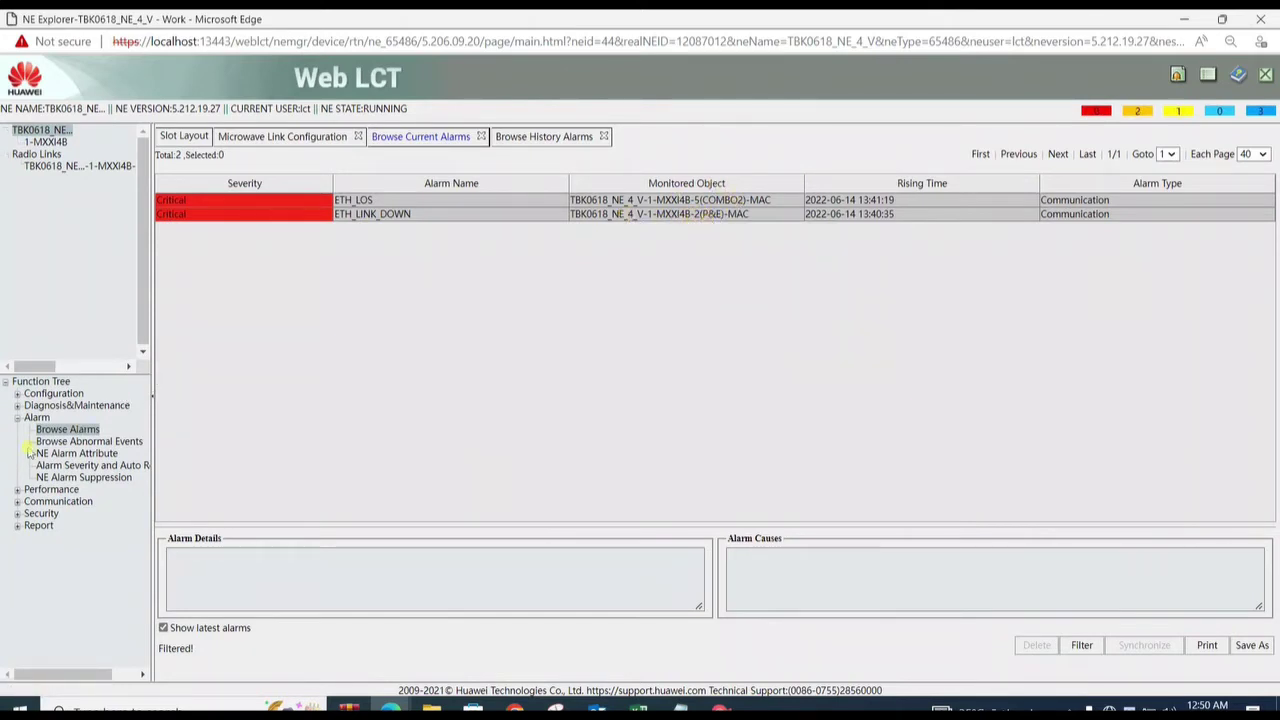
{"action": "left_click", "coordinate": [17, 418]}
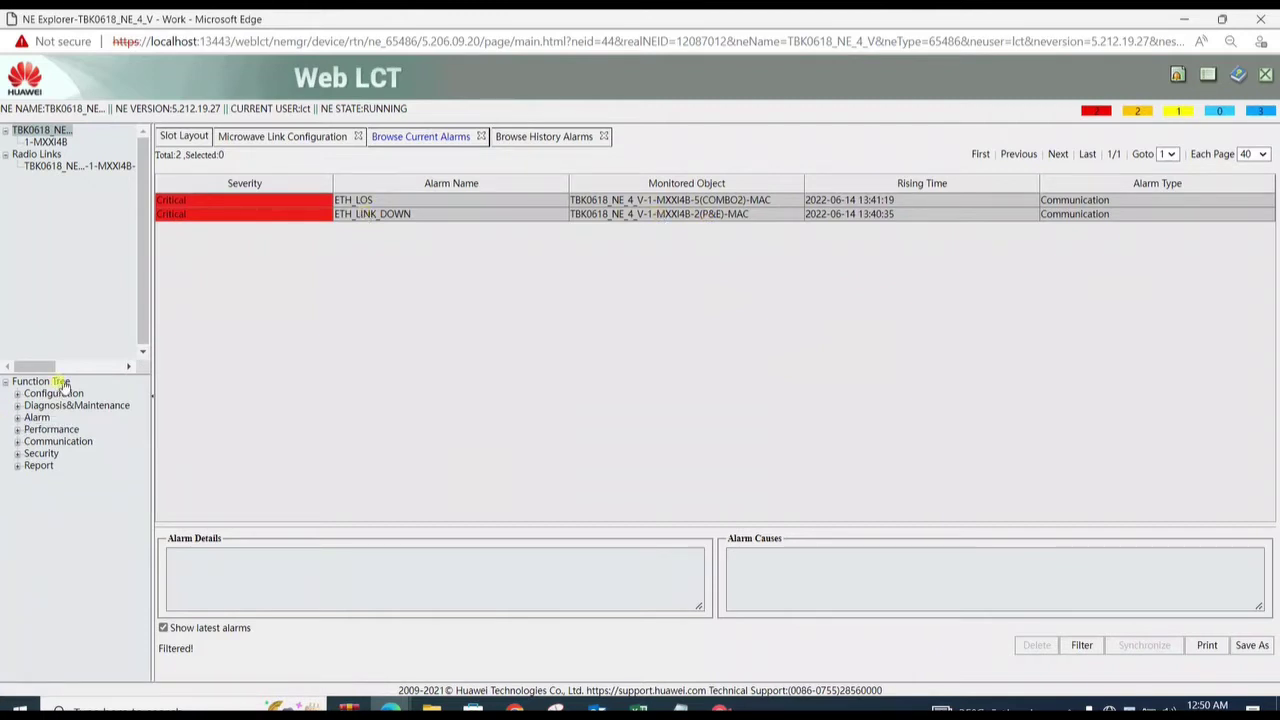
{"action": "left_click", "coordinate": [17, 393]}
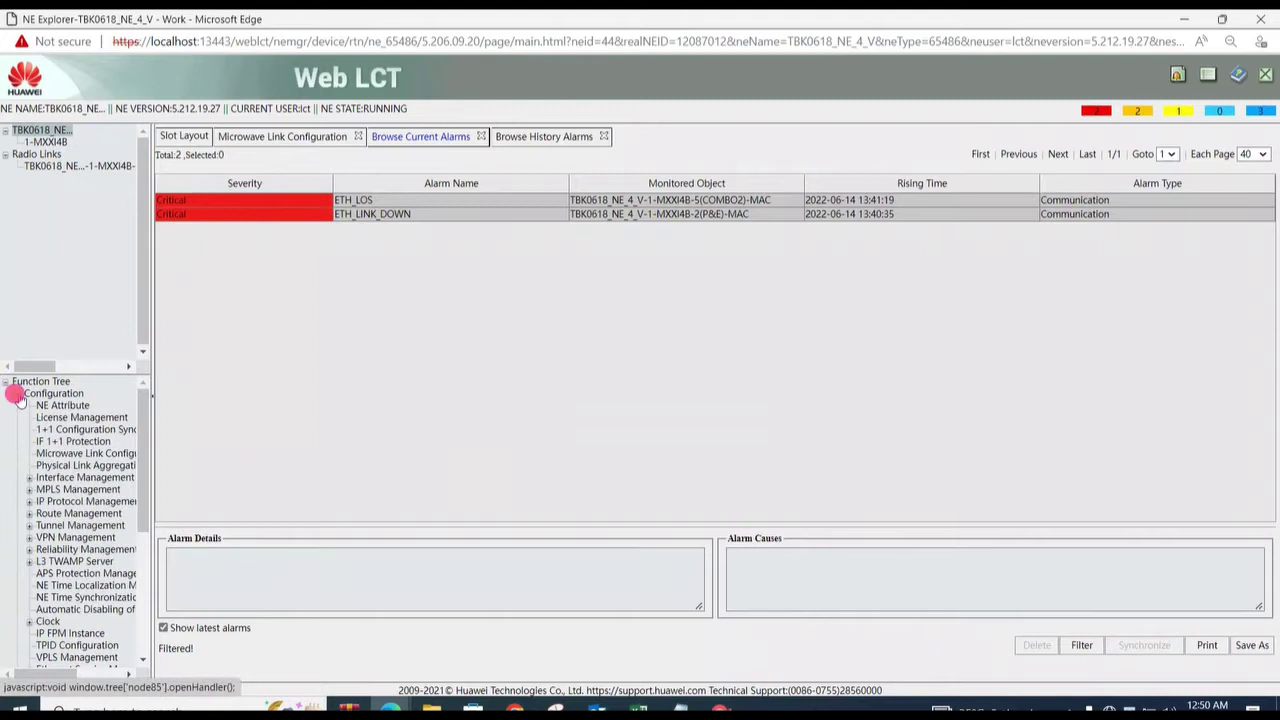
{"action": "left_click", "coordinate": [60, 478]}
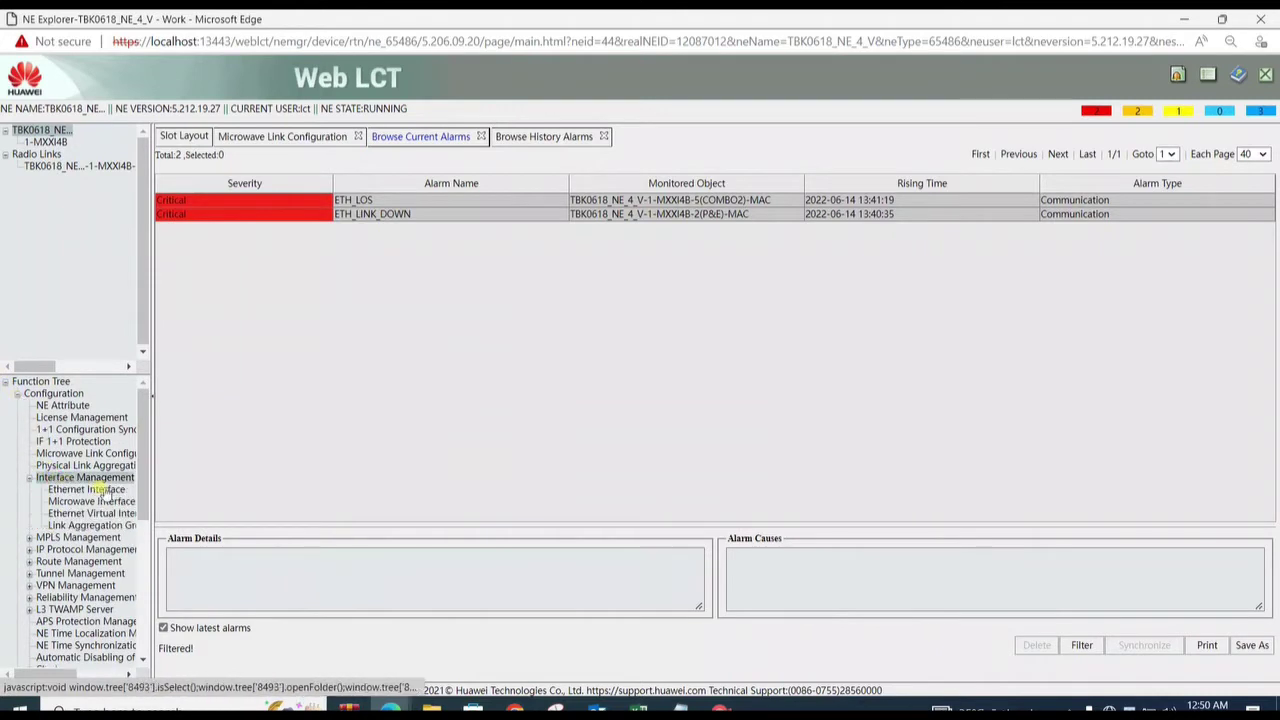
{"action": "left_click", "coordinate": [100, 489]}
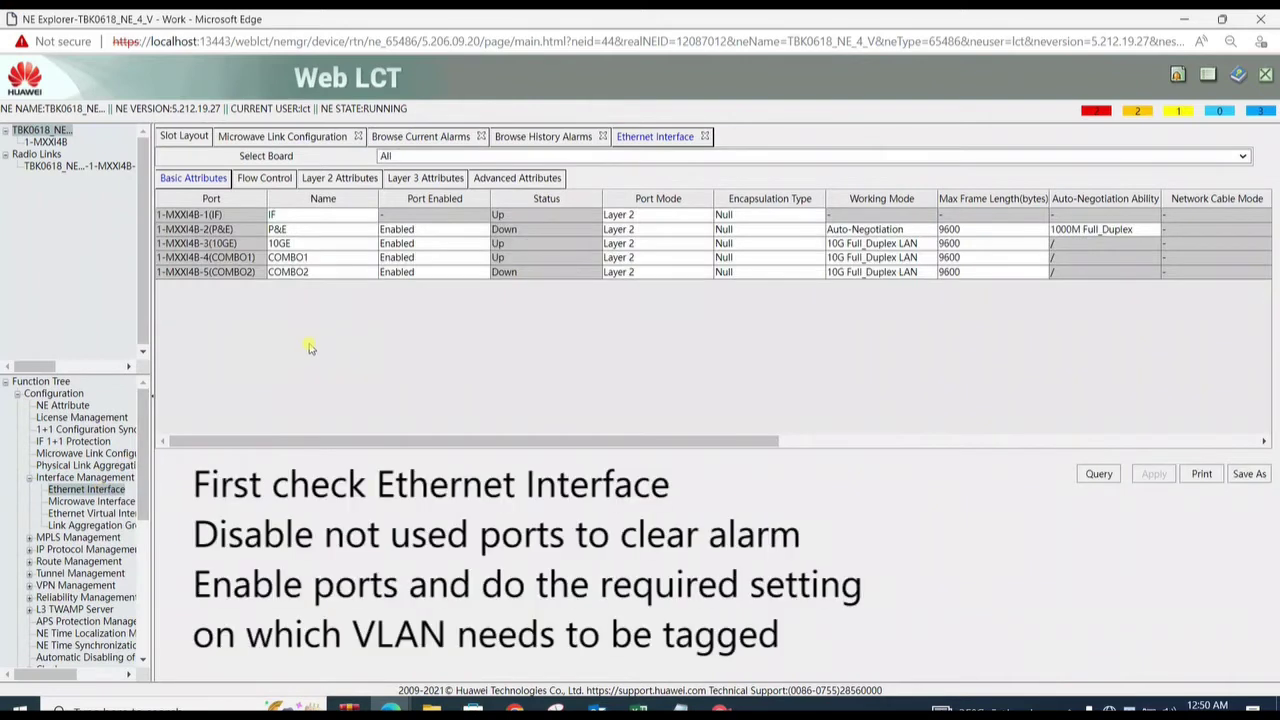
Disable the unused port 1-MXXI4B-2(P&E), apply the change and accept the service interruption
{"action": "left_click", "coordinate": [443, 232]}
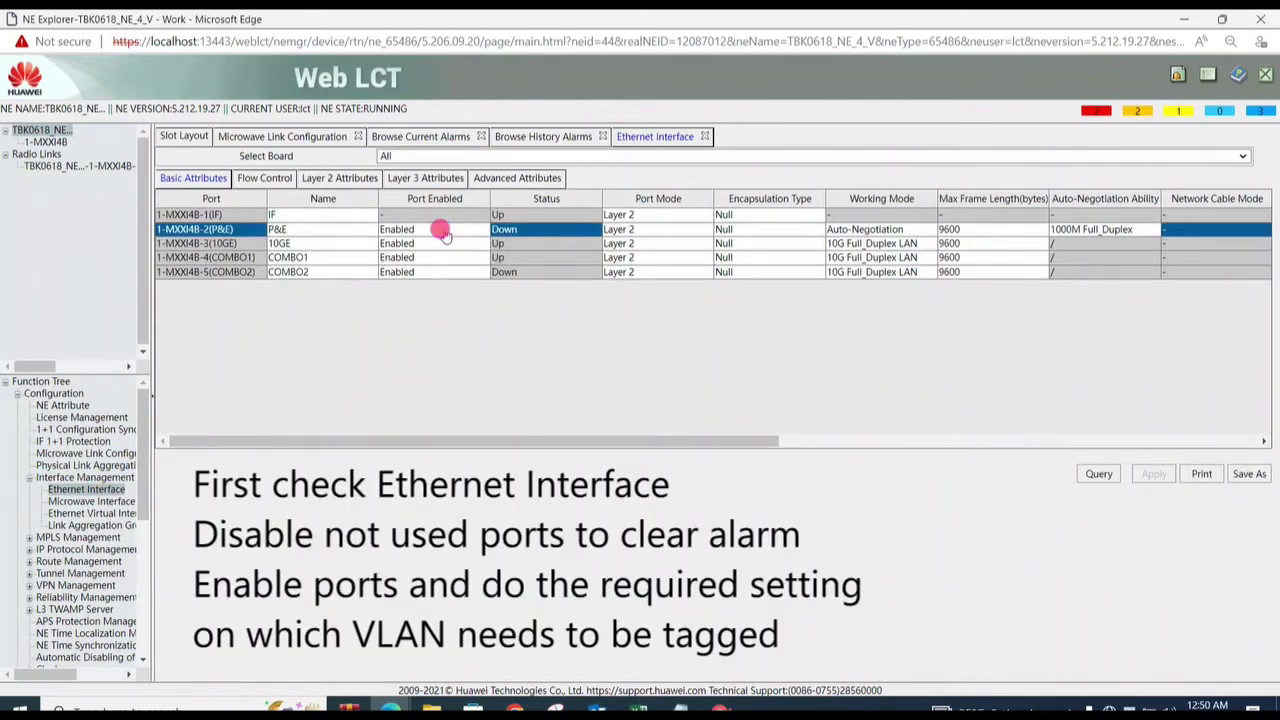
{"action": "left_click", "coordinate": [443, 236]}
{"action": "left_click", "coordinate": [480, 240]}
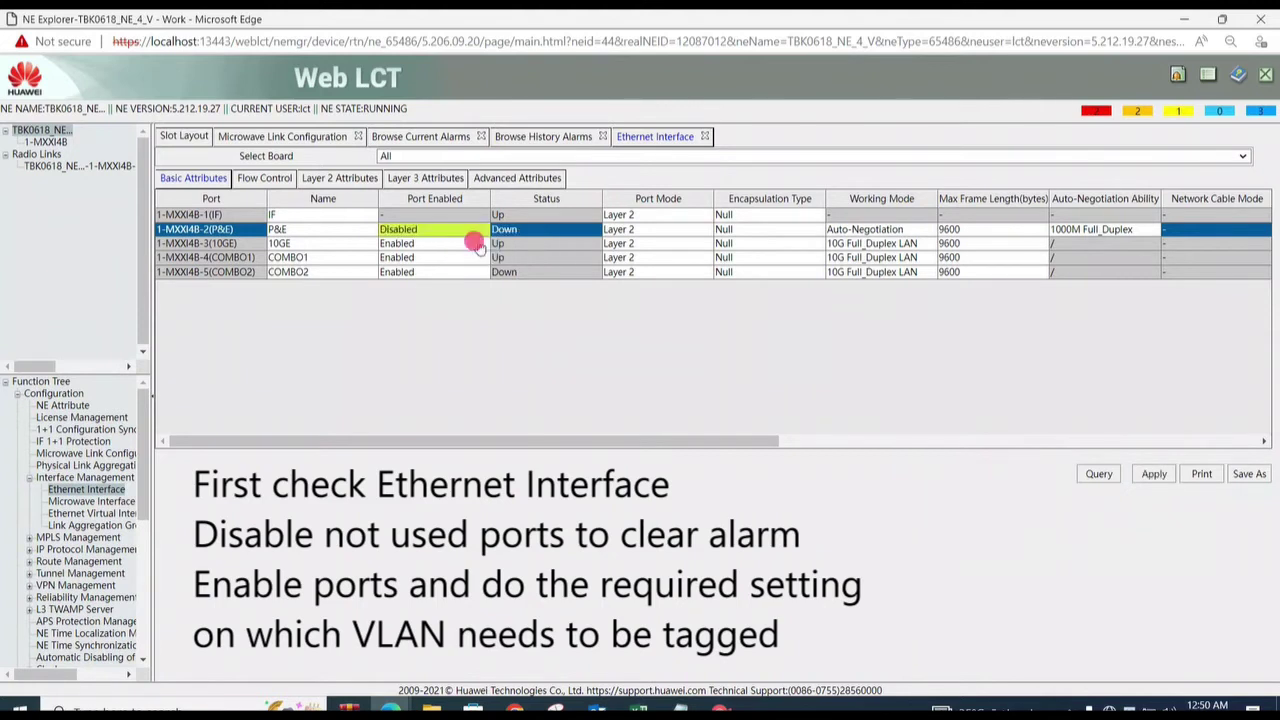
{"action": "left_click", "coordinate": [1154, 475]}
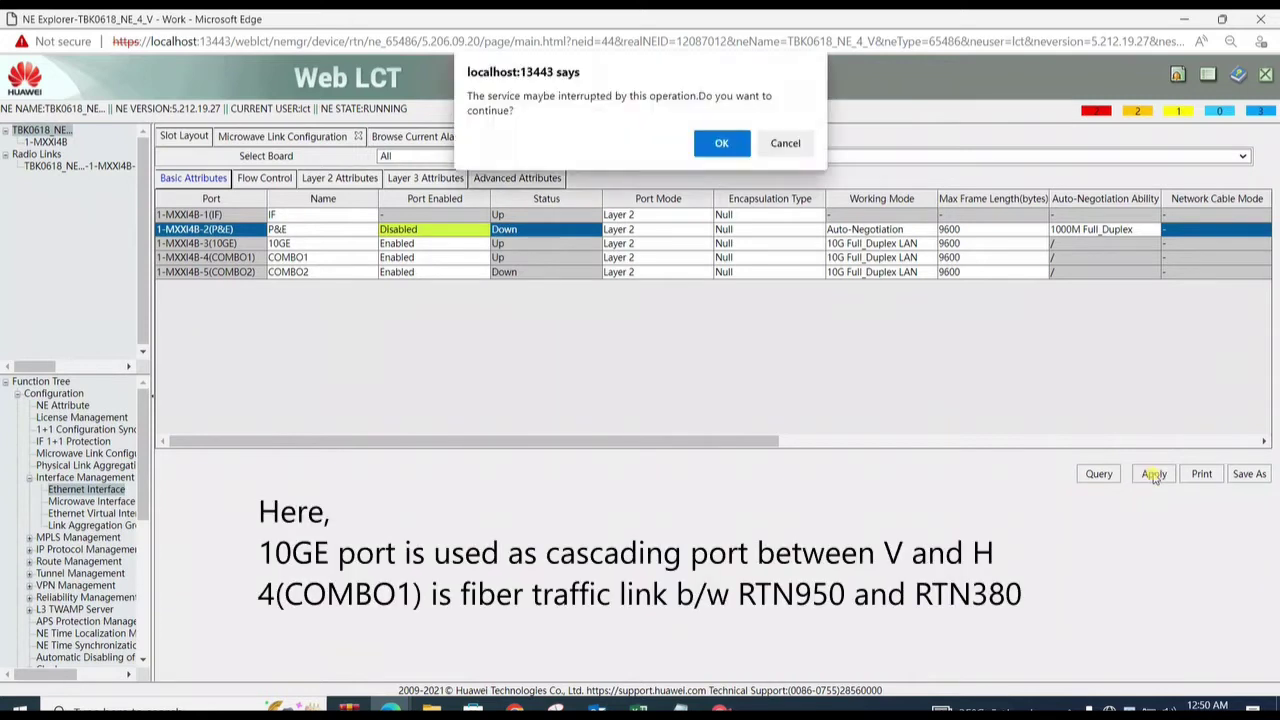
{"action": "left_click", "coordinate": [722, 143]}
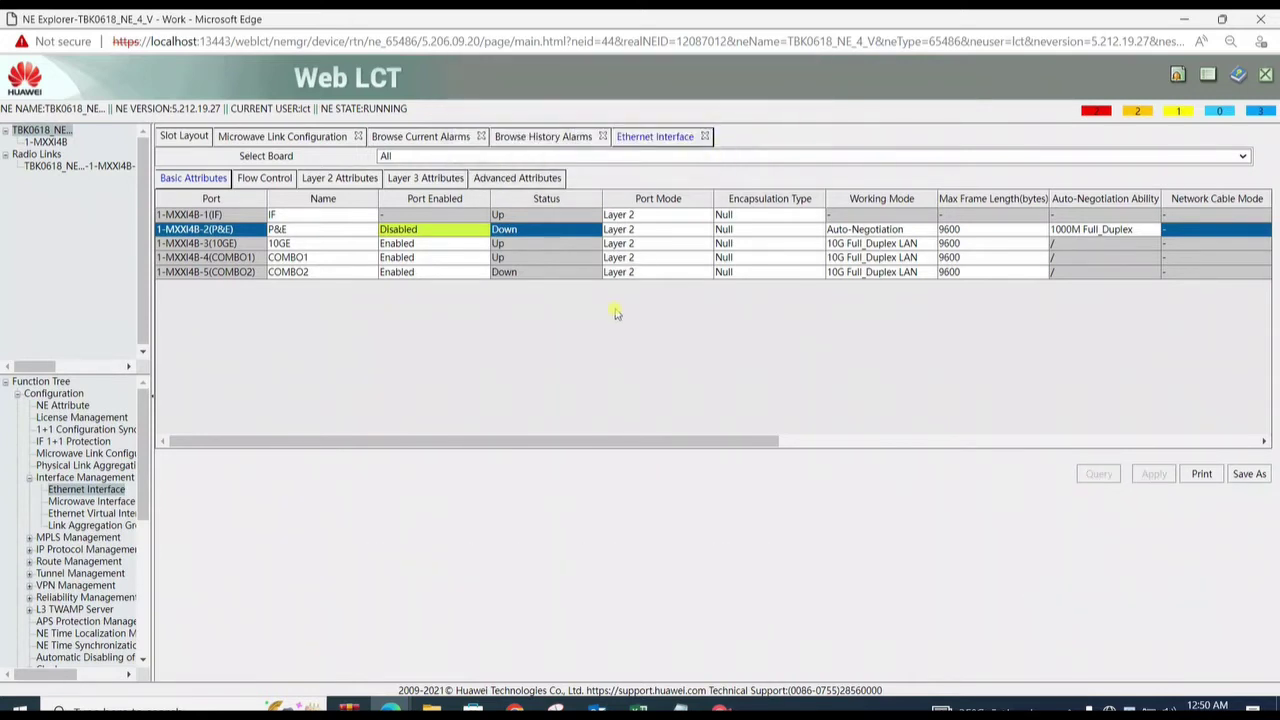
Set the encapsulation type of ports 1-MXXI4B-4(COMBO1) and 1-MXXI4B-1(IF) to 802.1Q, apply it and query the interfaces again
{"action": "left_click", "coordinate": [761, 258]}
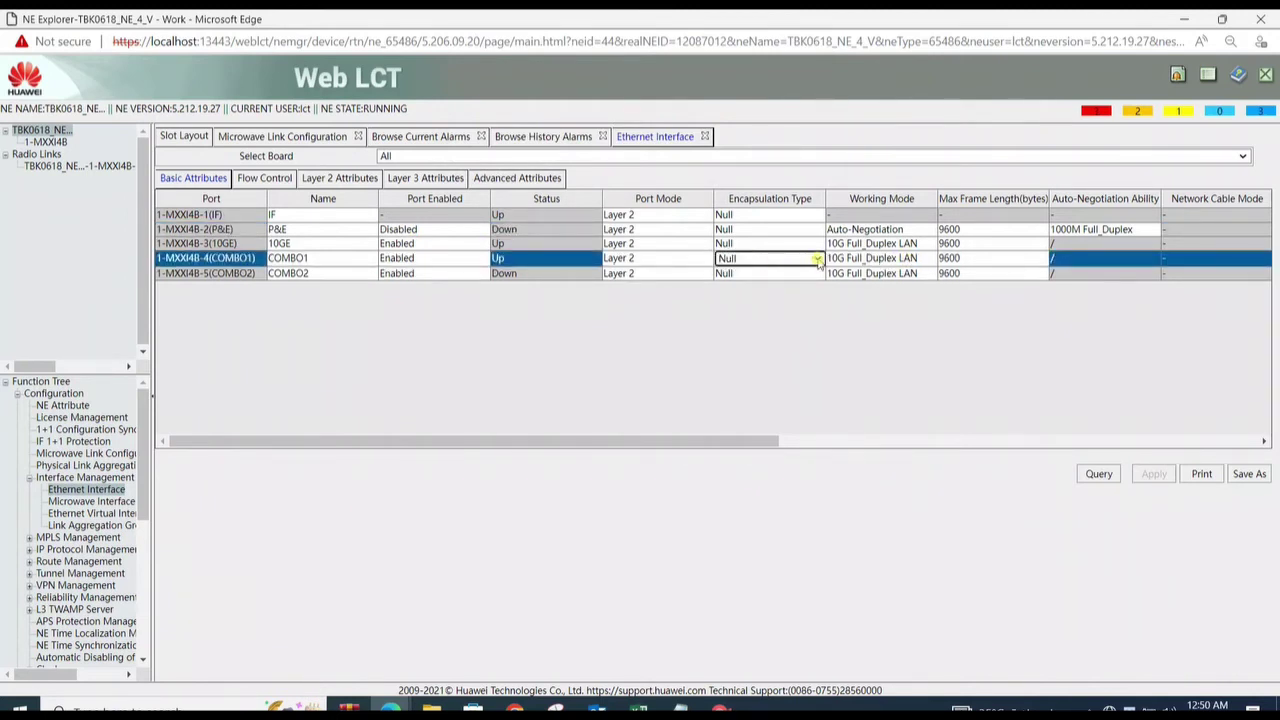
{"action": "left_click", "coordinate": [818, 258]}
{"action": "left_click", "coordinate": [779, 292]}
{"action": "left_click", "coordinate": [772, 215]}
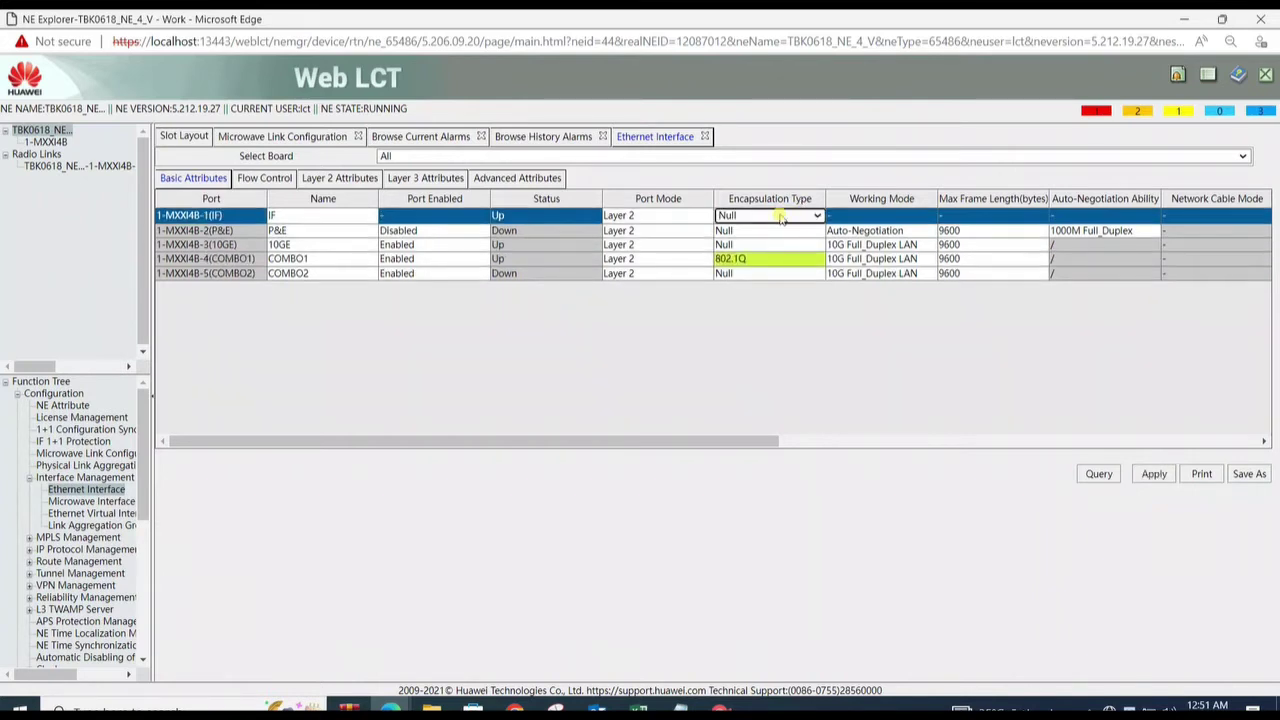
{"action": "left_click", "coordinate": [808, 221]}
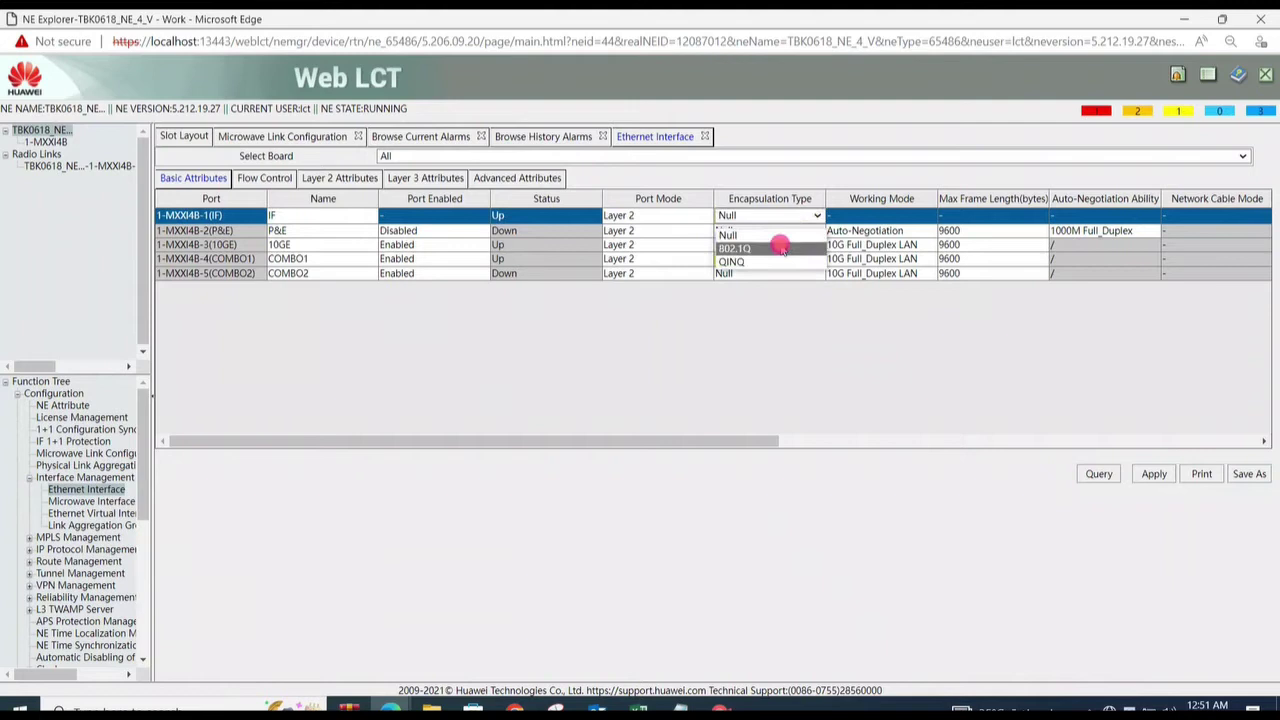
{"action": "left_click", "coordinate": [778, 245]}
{"action": "left_click", "coordinate": [1151, 475]}
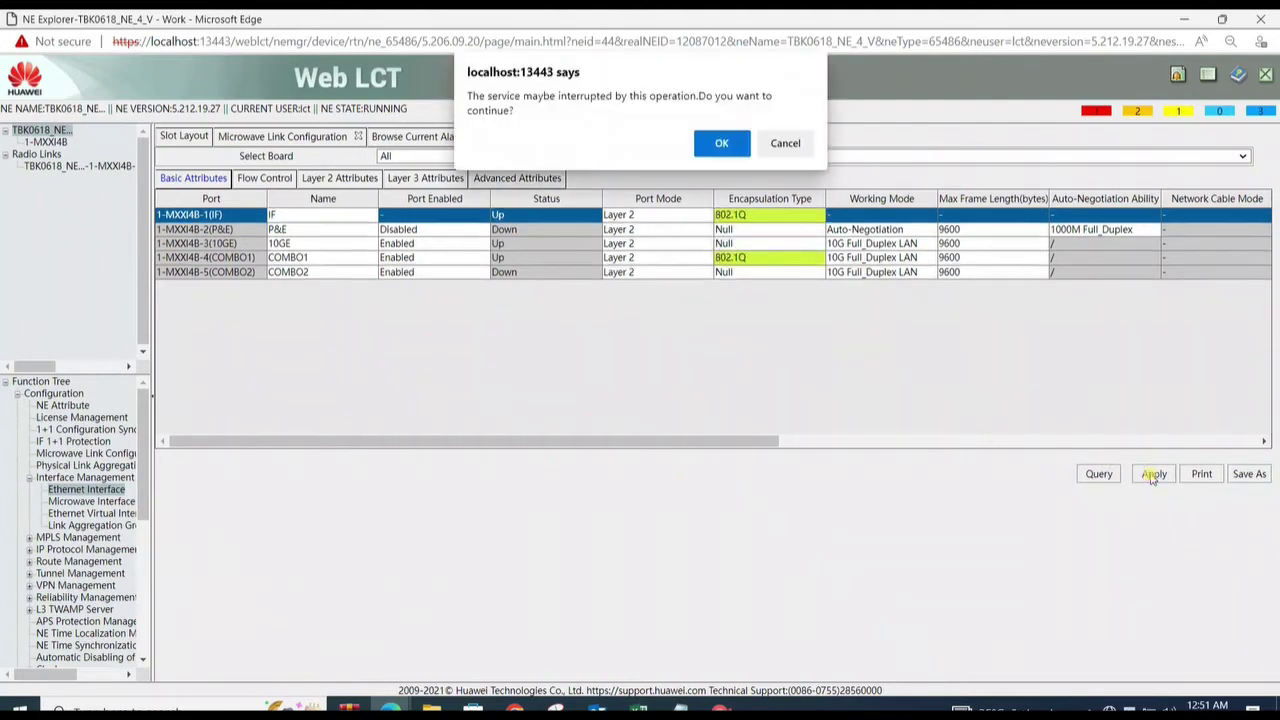
{"action": "left_click", "coordinate": [722, 143]}
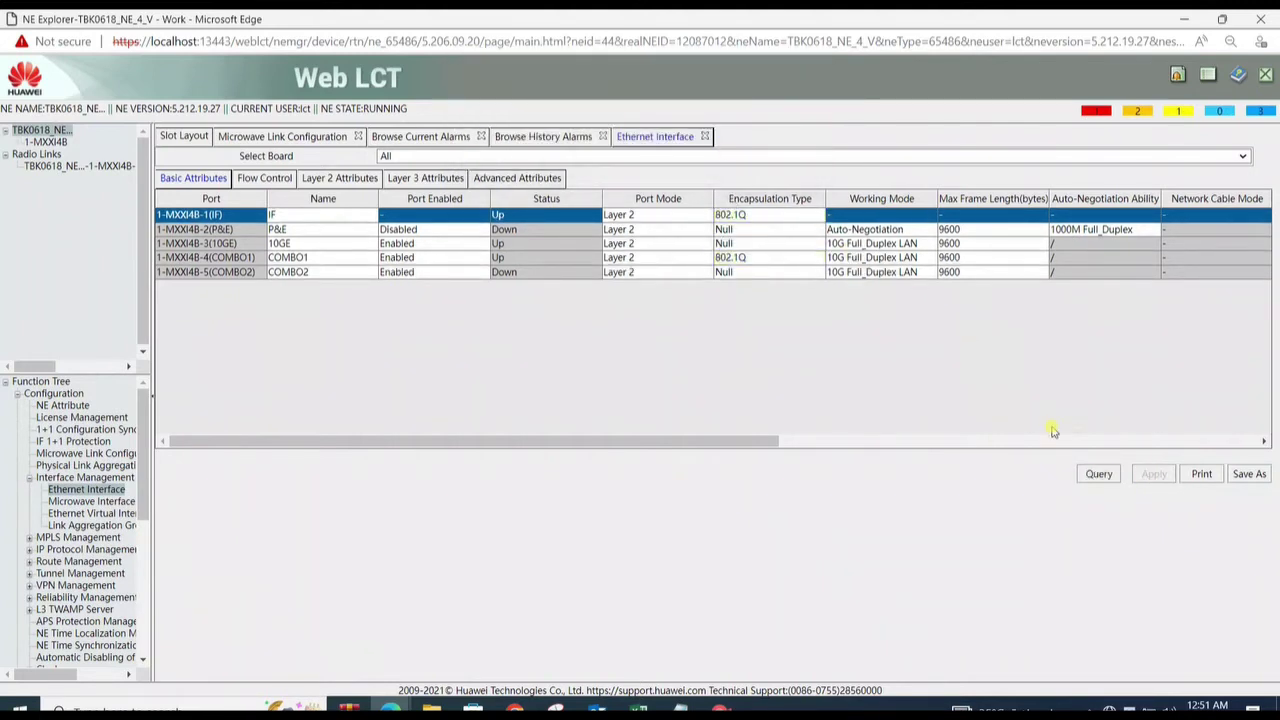
{"action": "left_click", "coordinate": [1100, 475]}
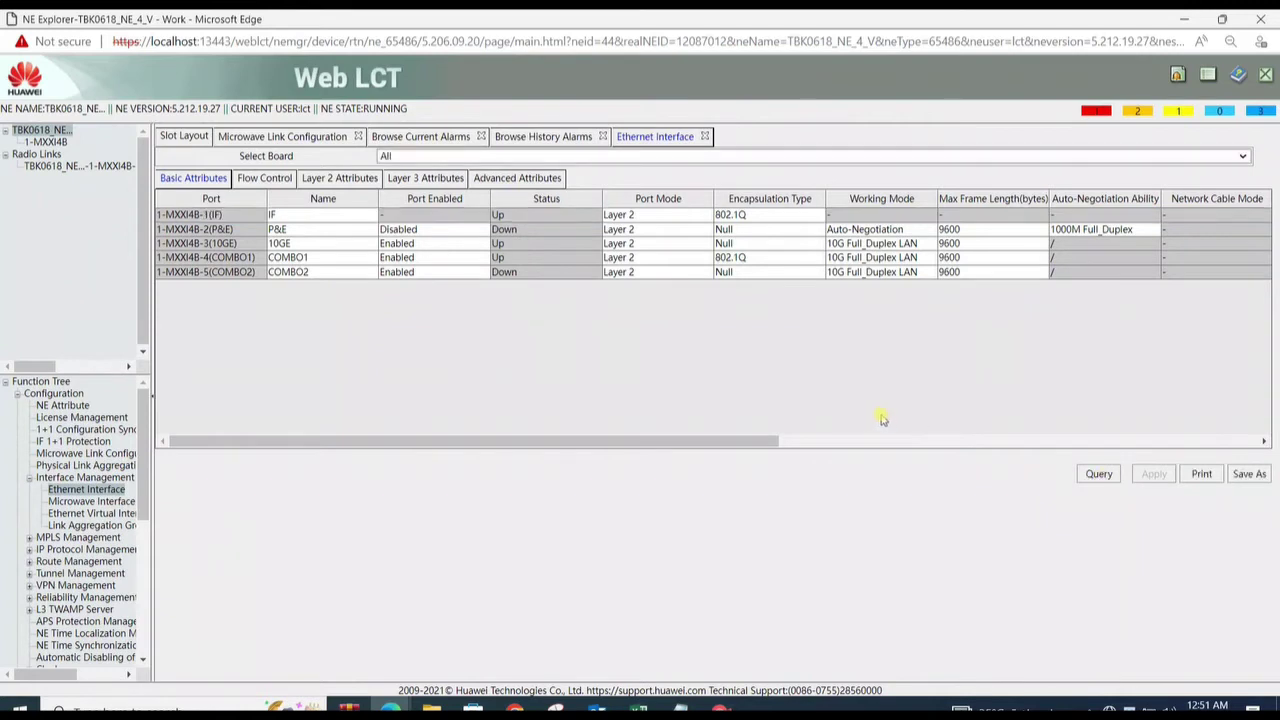
{"action": "left_click", "coordinate": [1099, 476]}
Try to define an E-LAN service with ID 1 and name TBK0618 in Ethernet Service Management, keeping only ports 4(COMBO1) and 1(IF) selected
{"action": "left_click", "coordinate": [28, 480]}
{"action": "left_click_drag", "start_coordinate": [148, 480], "coordinate": [158, 597]}
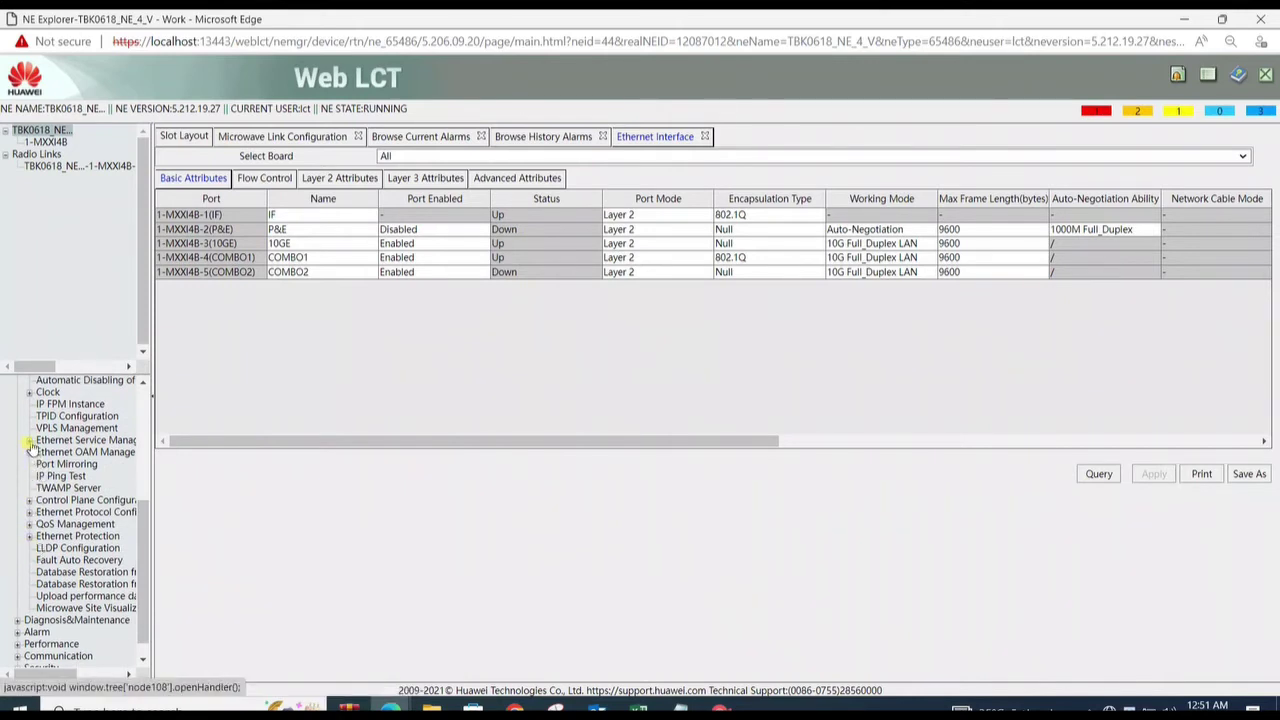
{"action": "left_click", "coordinate": [30, 442]}
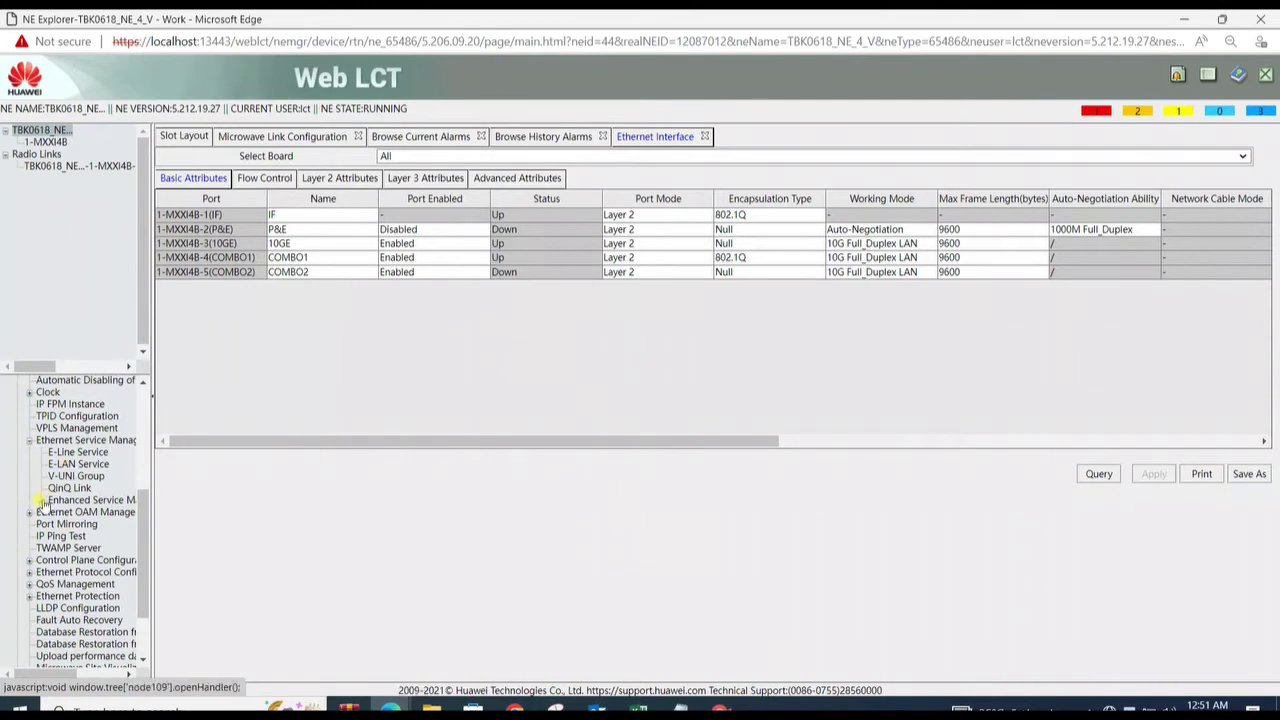
{"action": "left_click", "coordinate": [95, 466]}
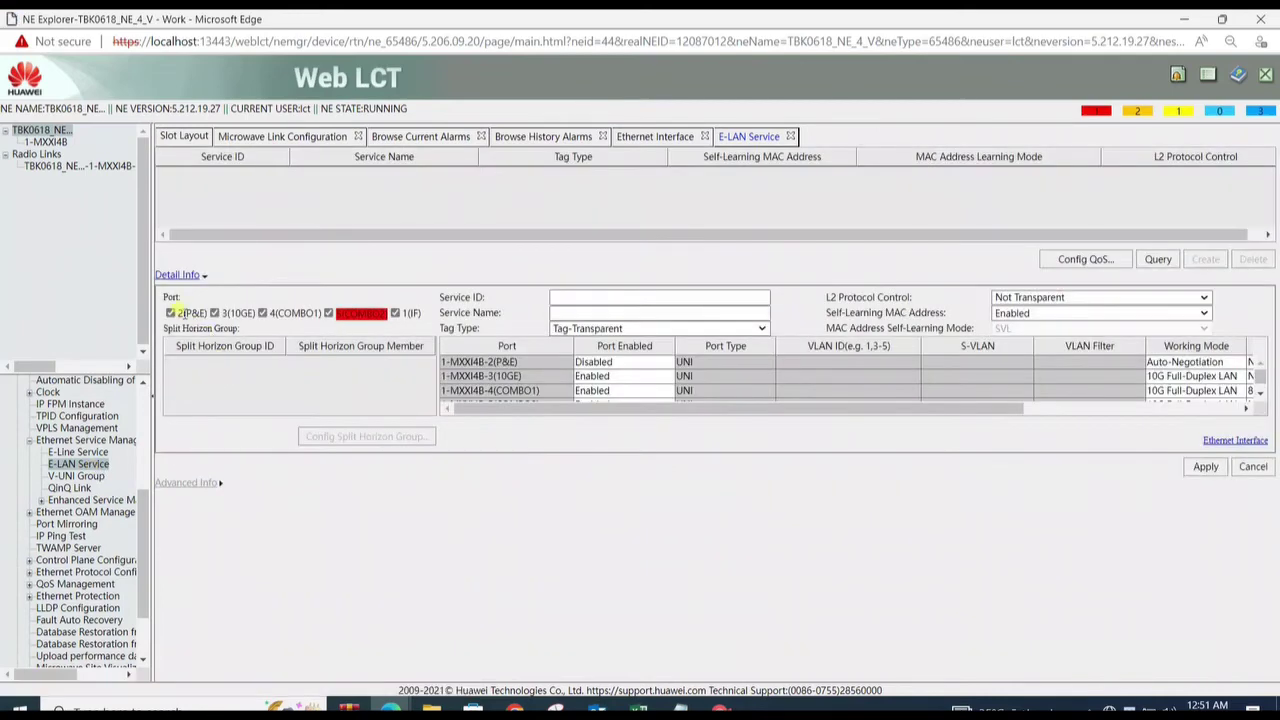
{"action": "left_click", "coordinate": [172, 313]}
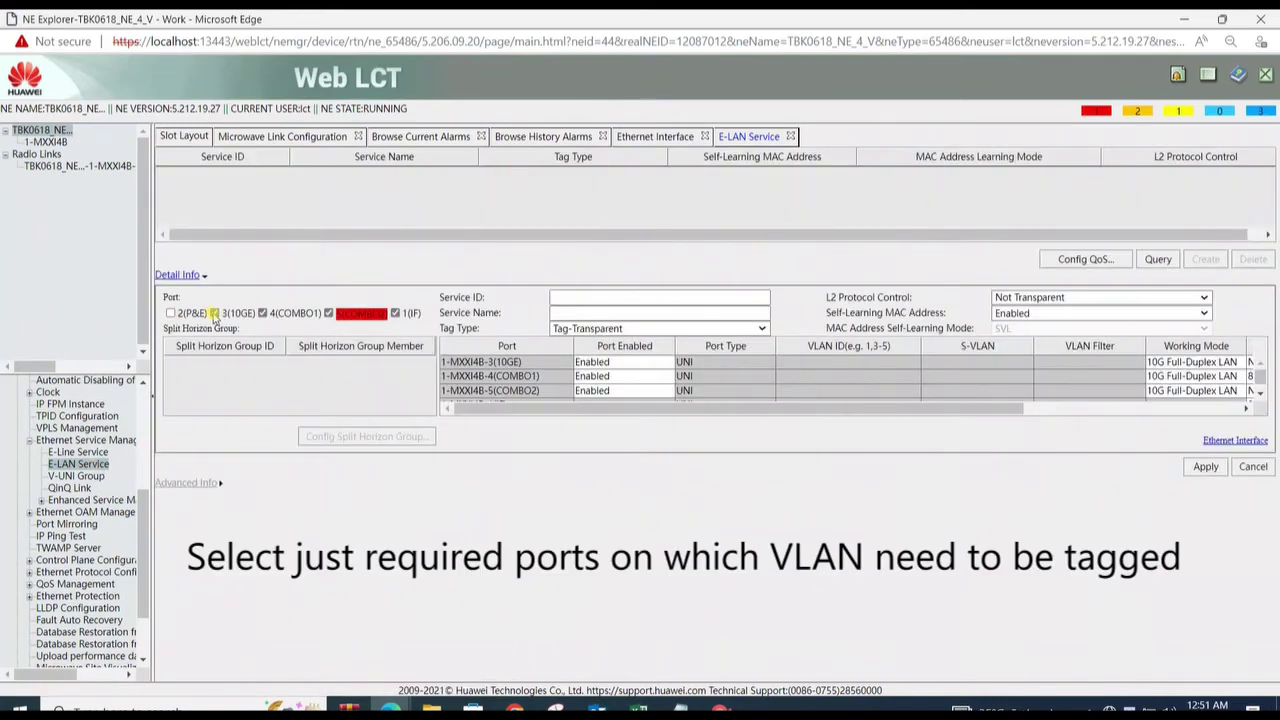
{"action": "left_click", "coordinate": [214, 313]}
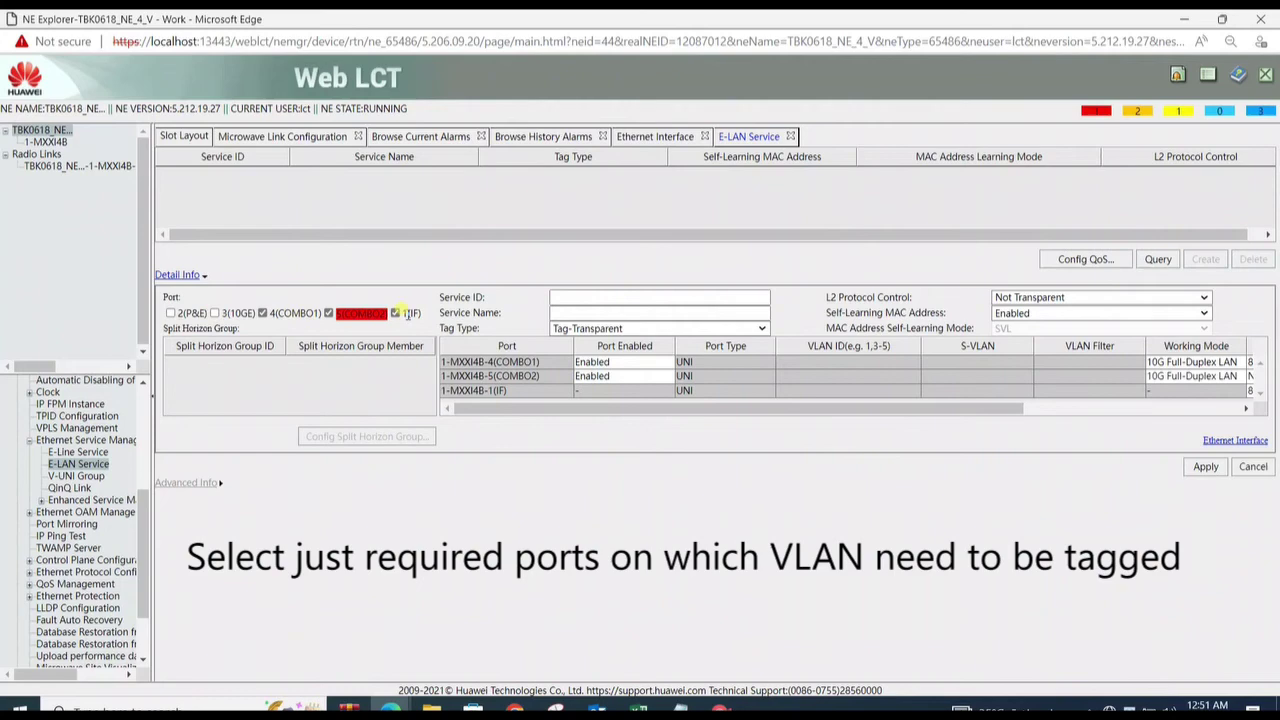
{"action": "left_click", "coordinate": [330, 314]}
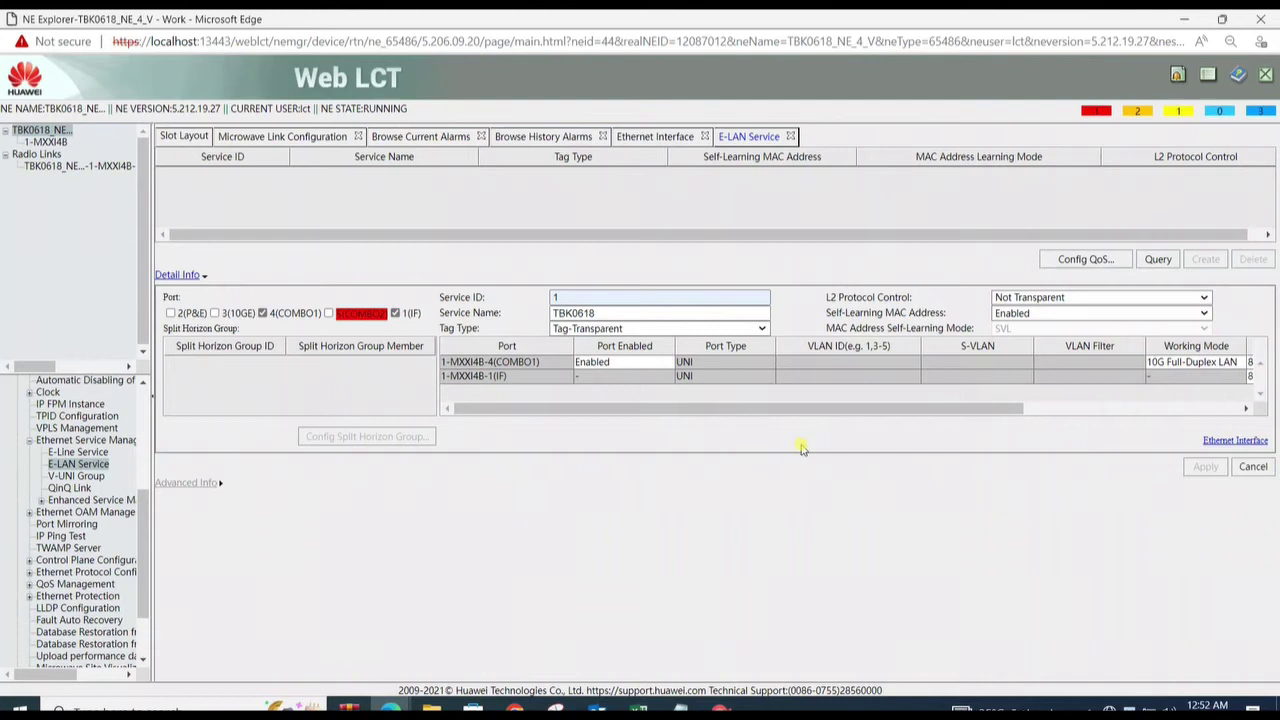
Start a new E-LAN service under Enhanced Service Management and name it TBK0618
{"action": "left_click", "coordinate": [42, 500]}
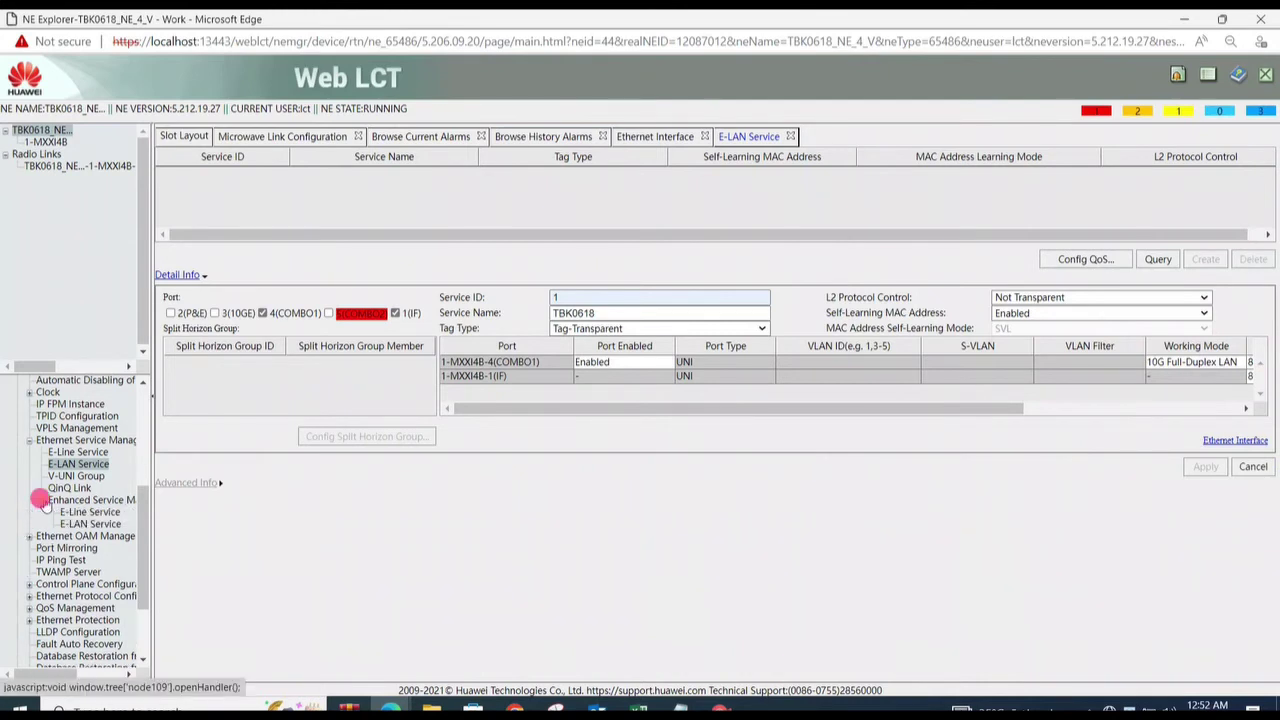
{"action": "left_click", "coordinate": [88, 524]}
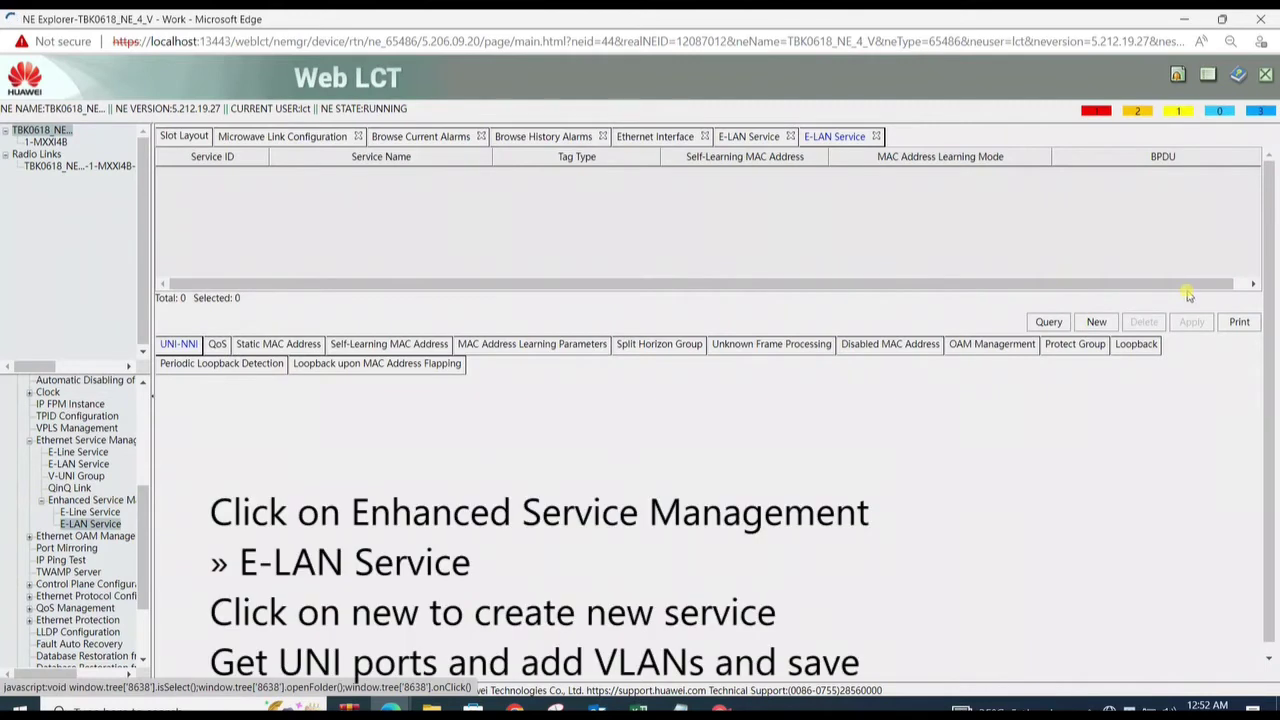
{"action": "left_click", "coordinate": [1095, 323]}
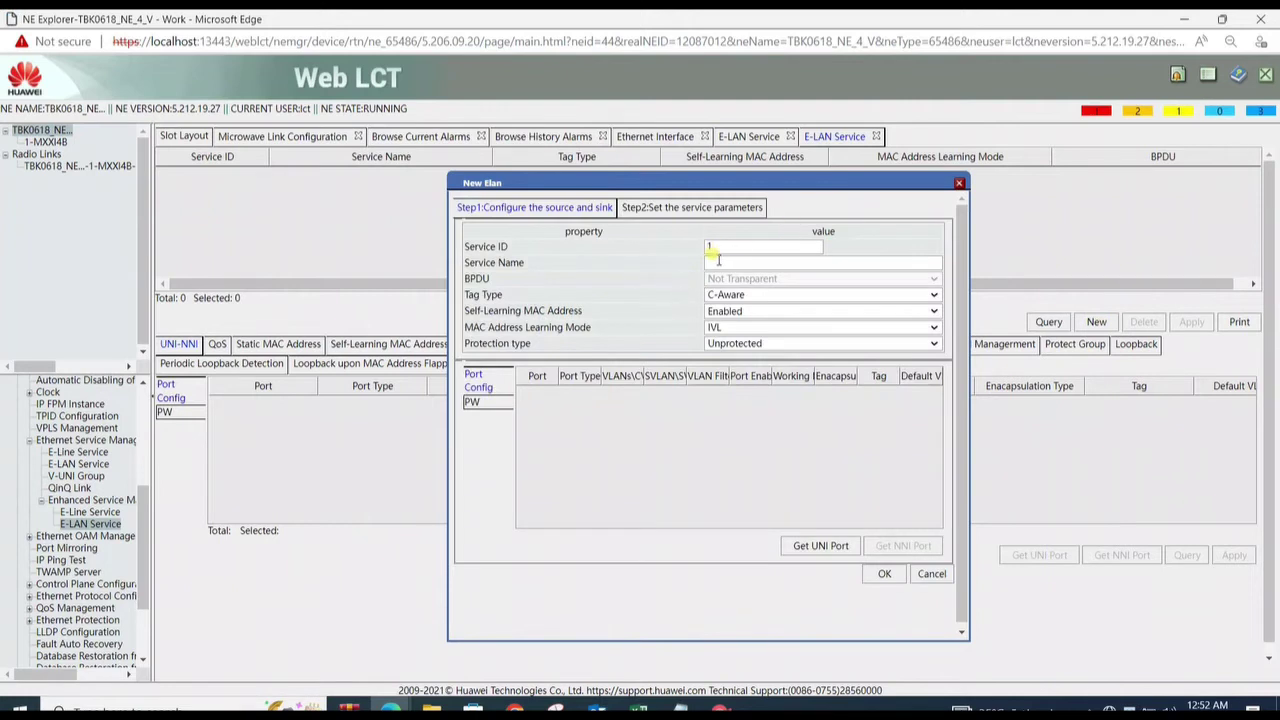
{"action": "left_click", "coordinate": [719, 261]}
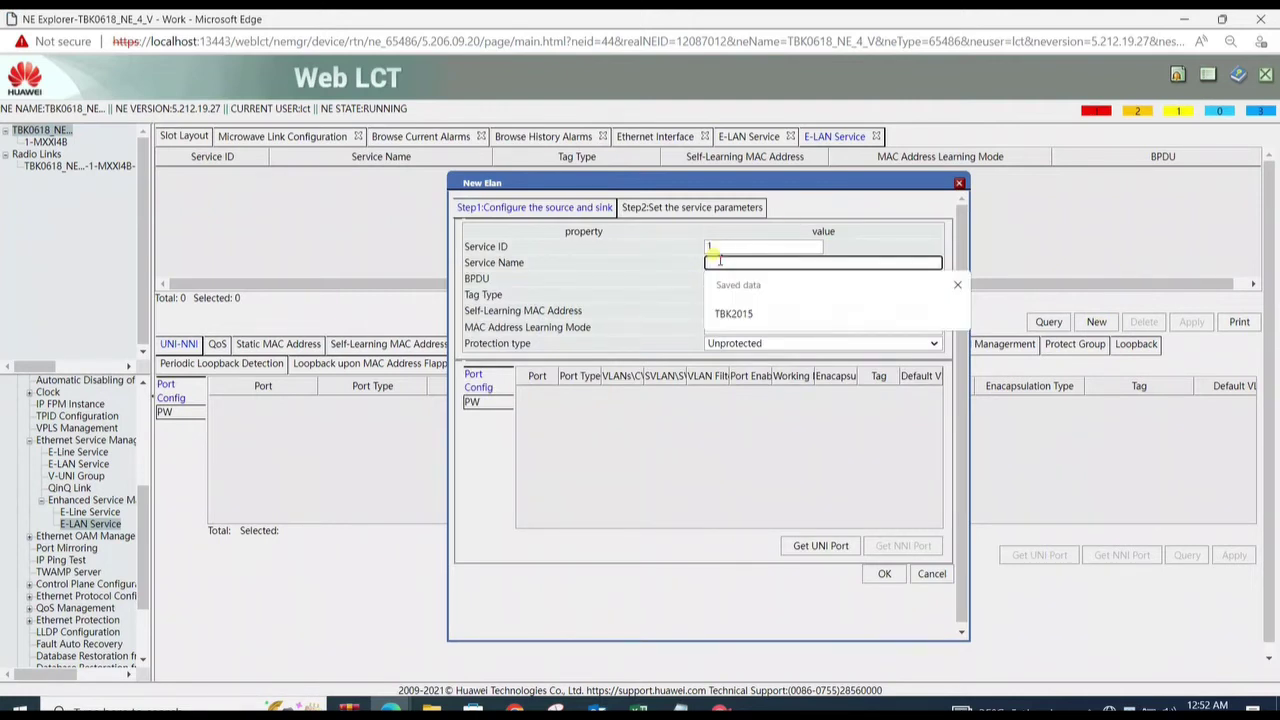
{"action": "type", "text": "TBK0618"}
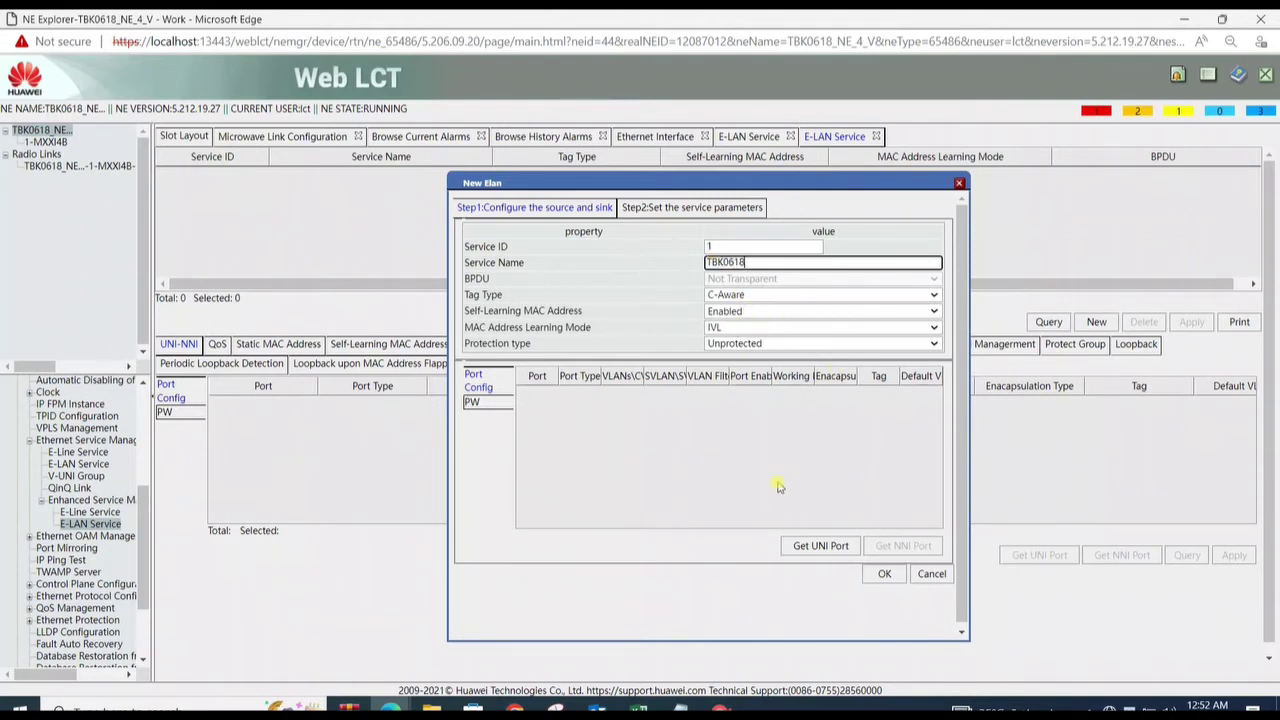
Add 1-MXXI4B-1(IF) and 1-MXXI4B-4(COMBO1) to the selected UNI ports of the new E-LAN service
{"action": "left_click", "coordinate": [824, 546]}
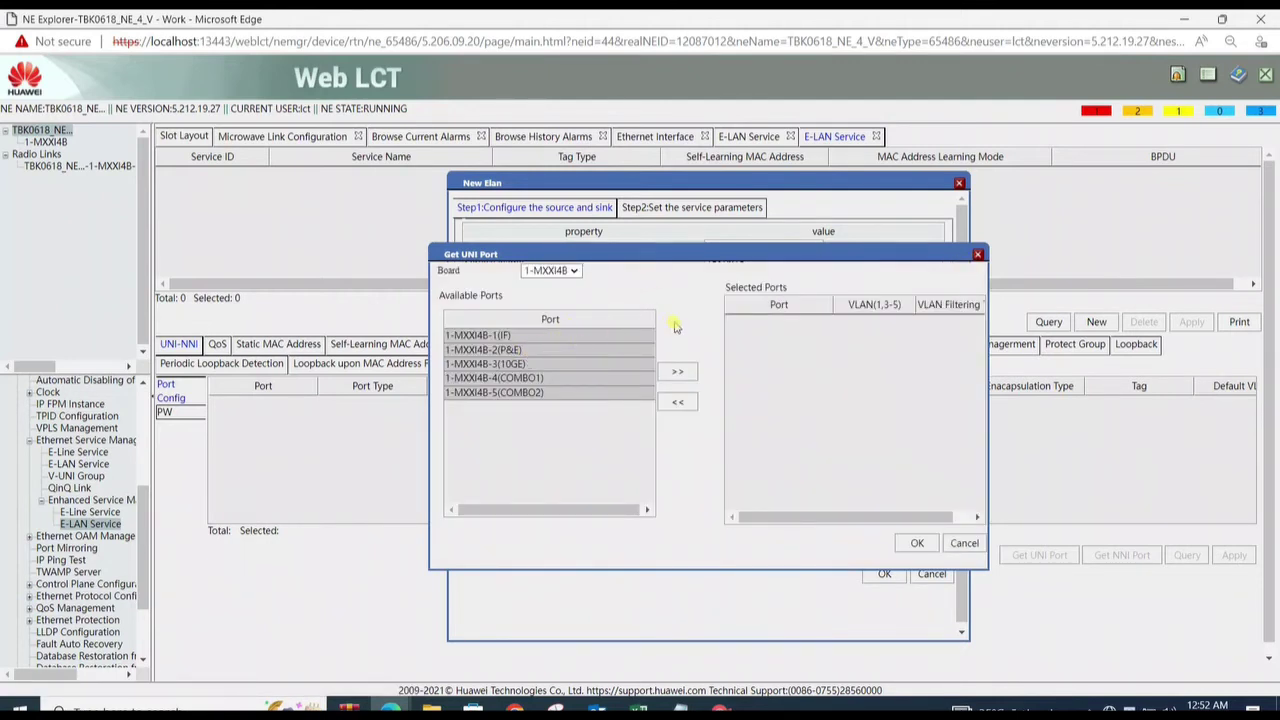
{"action": "left_click", "coordinate": [540, 378]}
{"action": "left_click", "coordinate": [515, 337]}
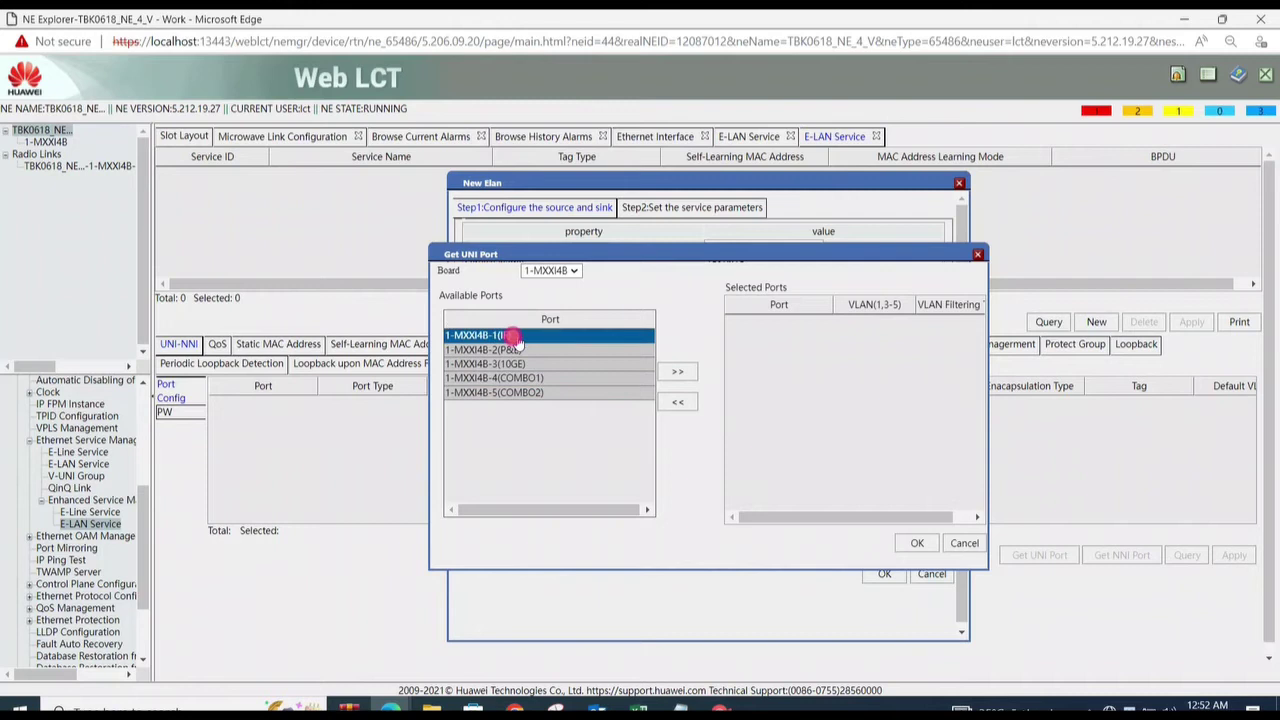
{"action": "left_click", "coordinate": [677, 373]}
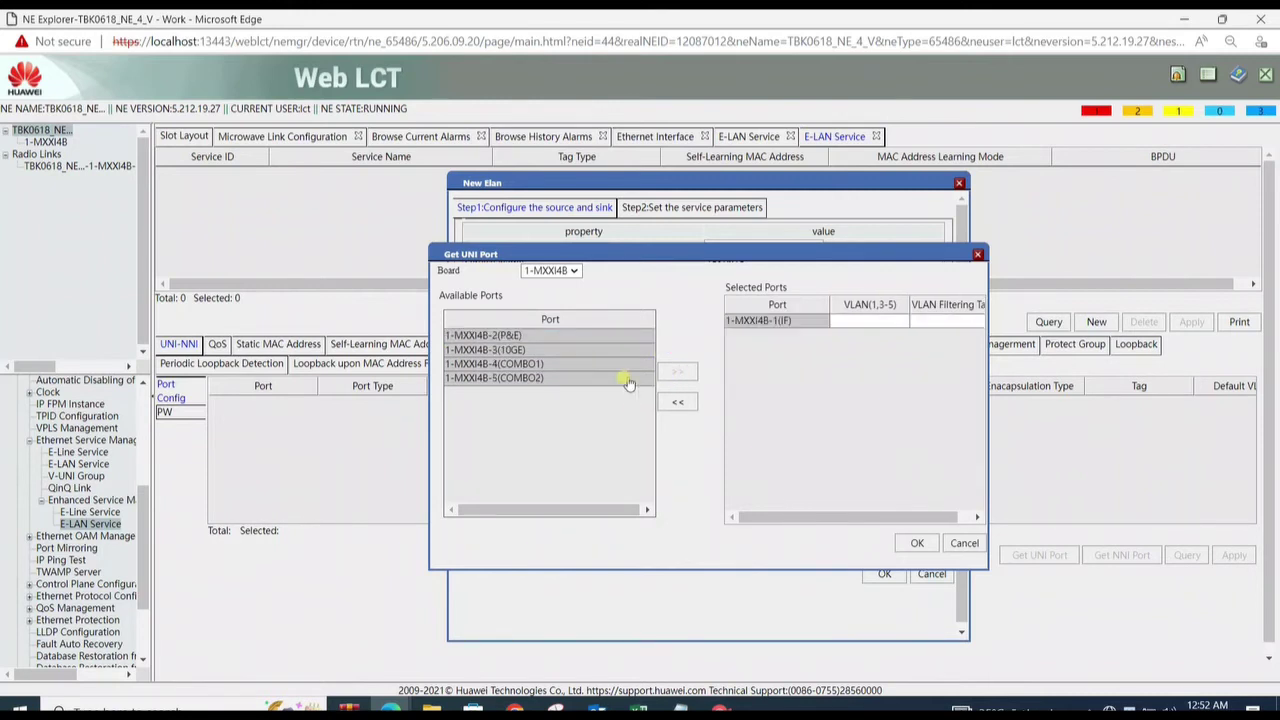
{"action": "left_click", "coordinate": [534, 363]}
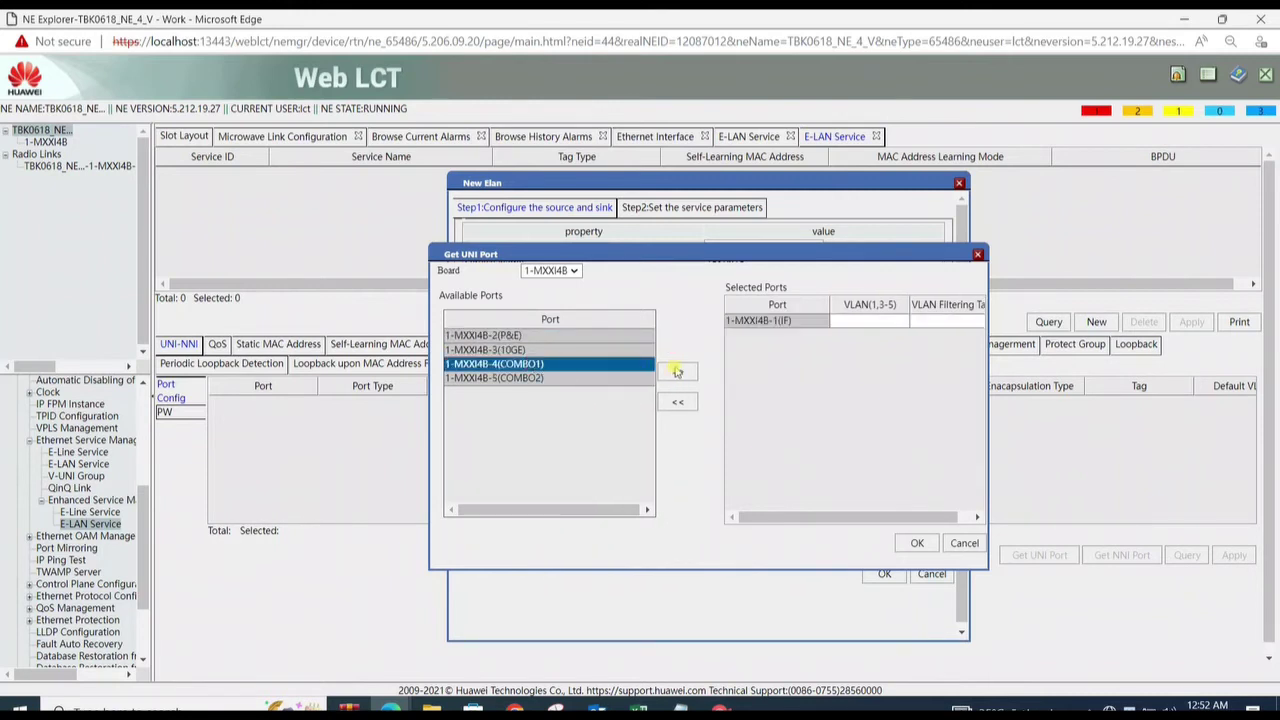
{"action": "left_click", "coordinate": [677, 372]}
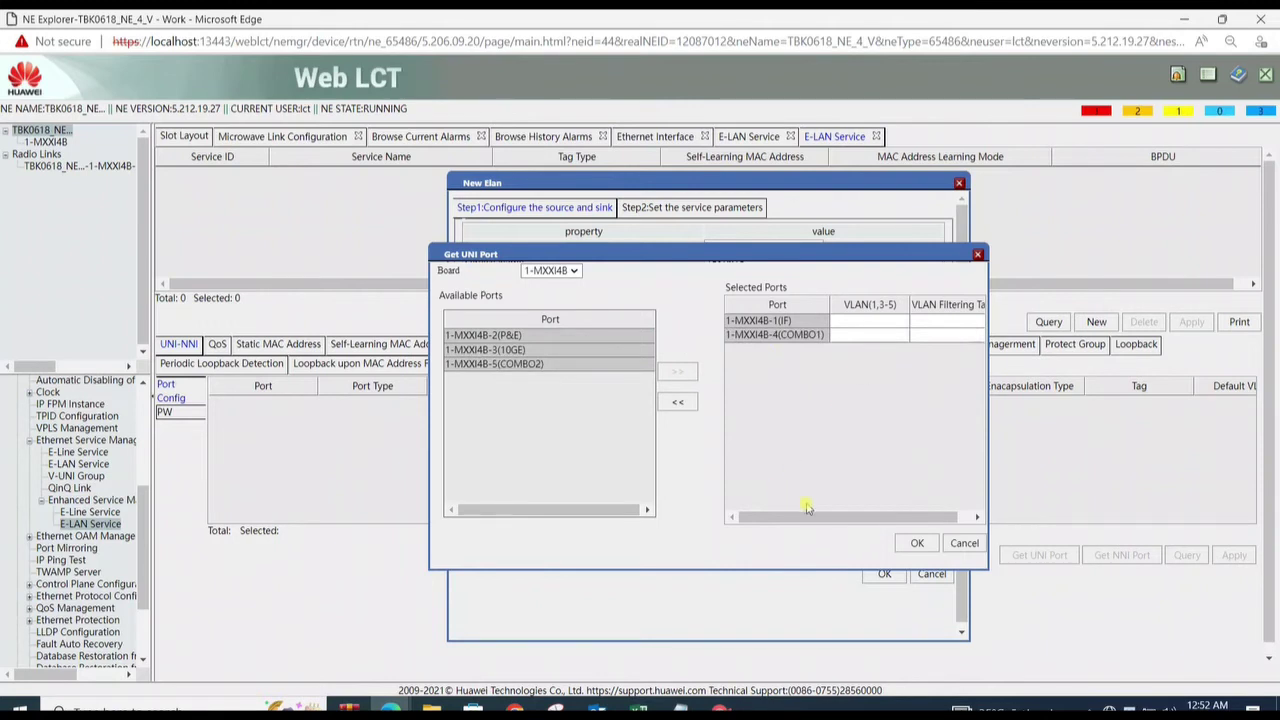
Enter the VLAN list from the Notepad note for both 1-MXXI4B-1(IF) and 1-MXXI4B-4(COMBO1) and confirm the UNI port selection
{"action": "left_click_drag", "start_coordinate": [823, 514], "coordinate": [933, 514]}
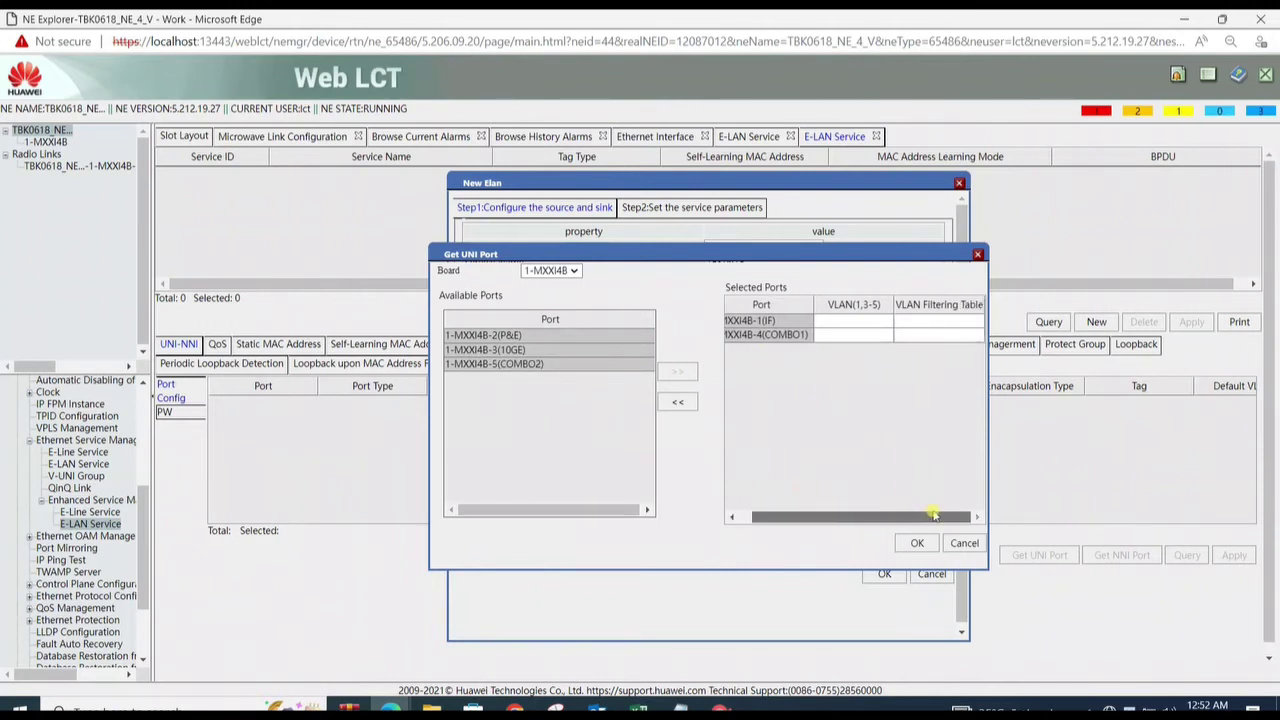
{"action": "left_click", "coordinate": [841, 322]}
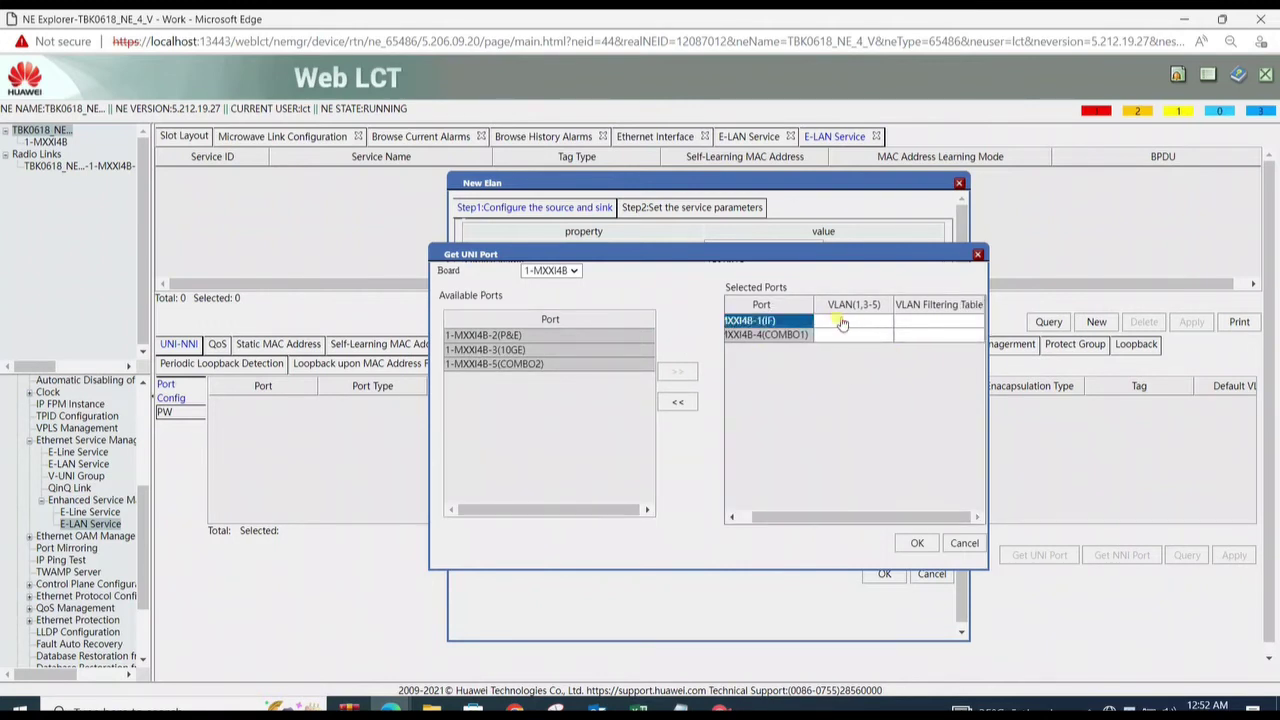
{"action": "double_click", "coordinate": [841, 322]}
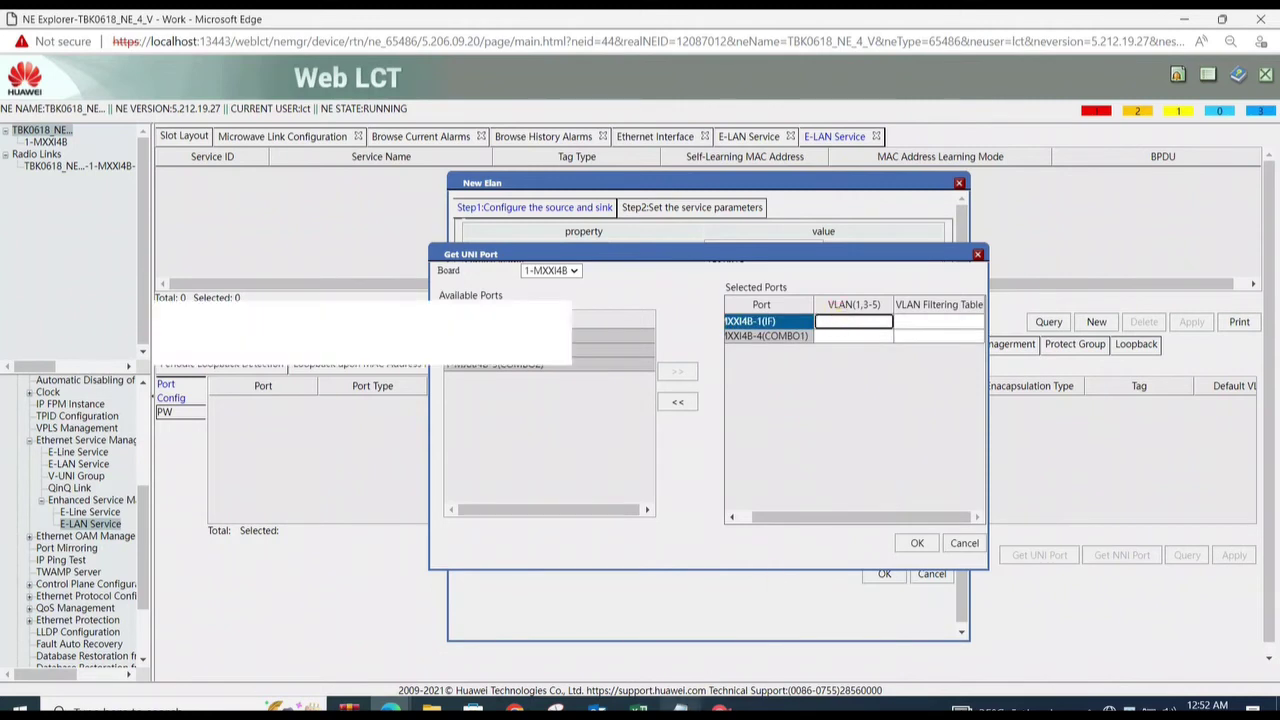
{"action": "left_click", "coordinate": [680, 710]}
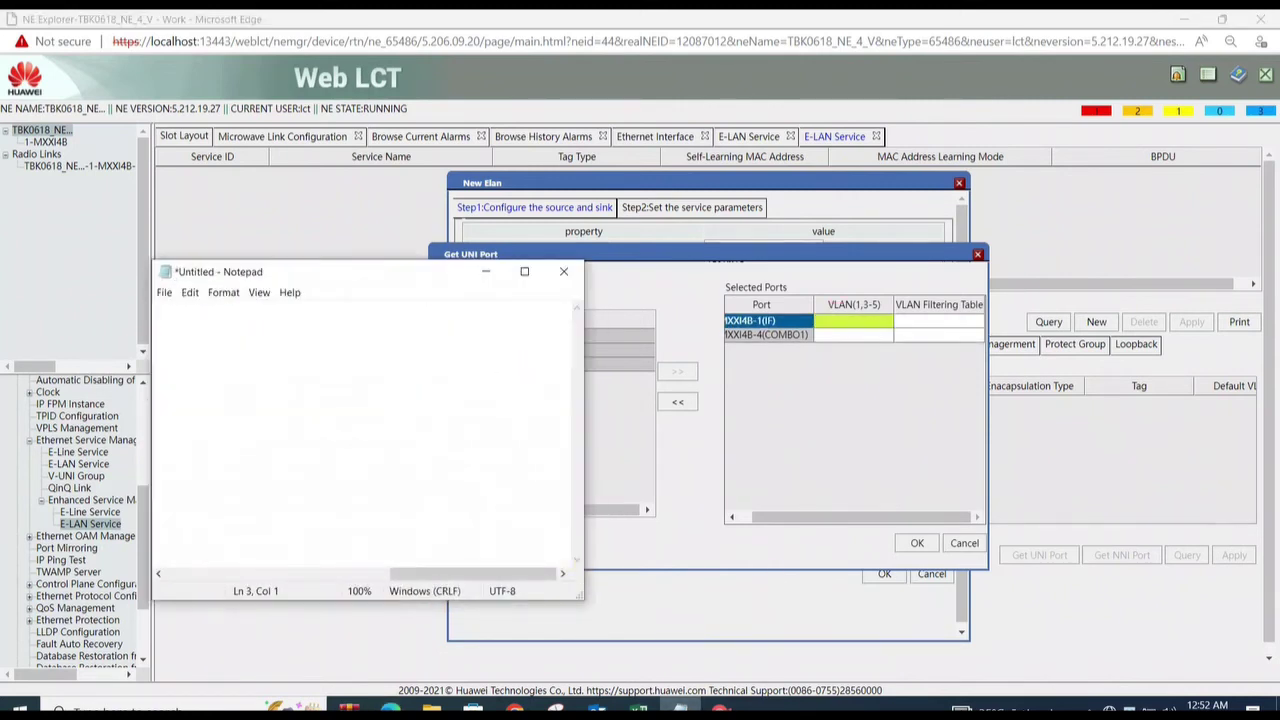
{"action": "key", "text": "Up"}
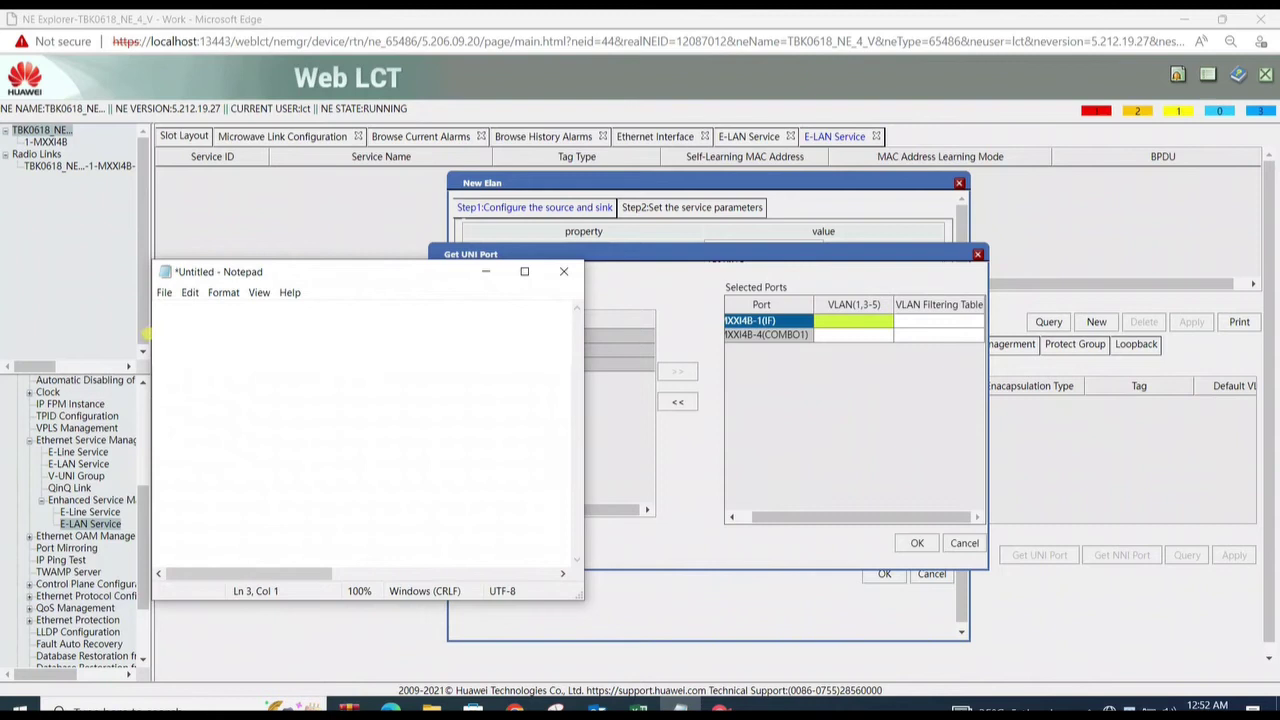
{"action": "left_click", "coordinate": [835, 320]}
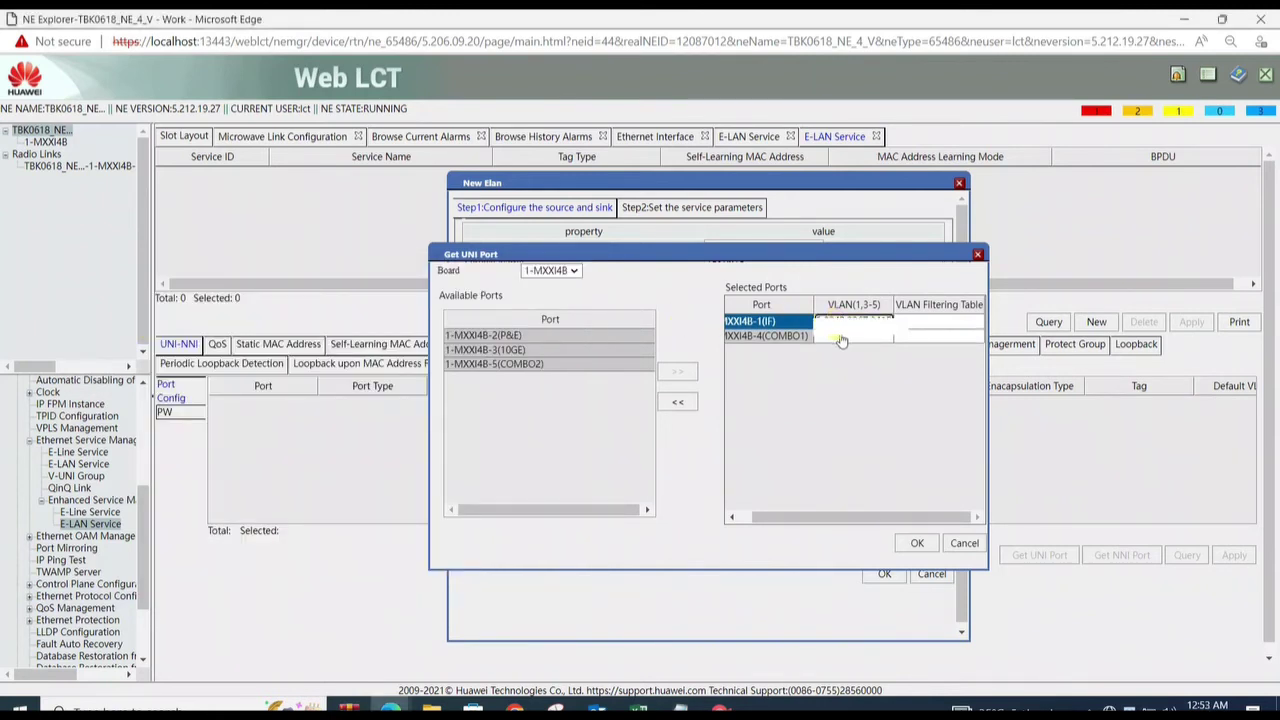
{"action": "left_click", "coordinate": [840, 339]}
{"action": "type", "text": "827,890,1040,1112"}
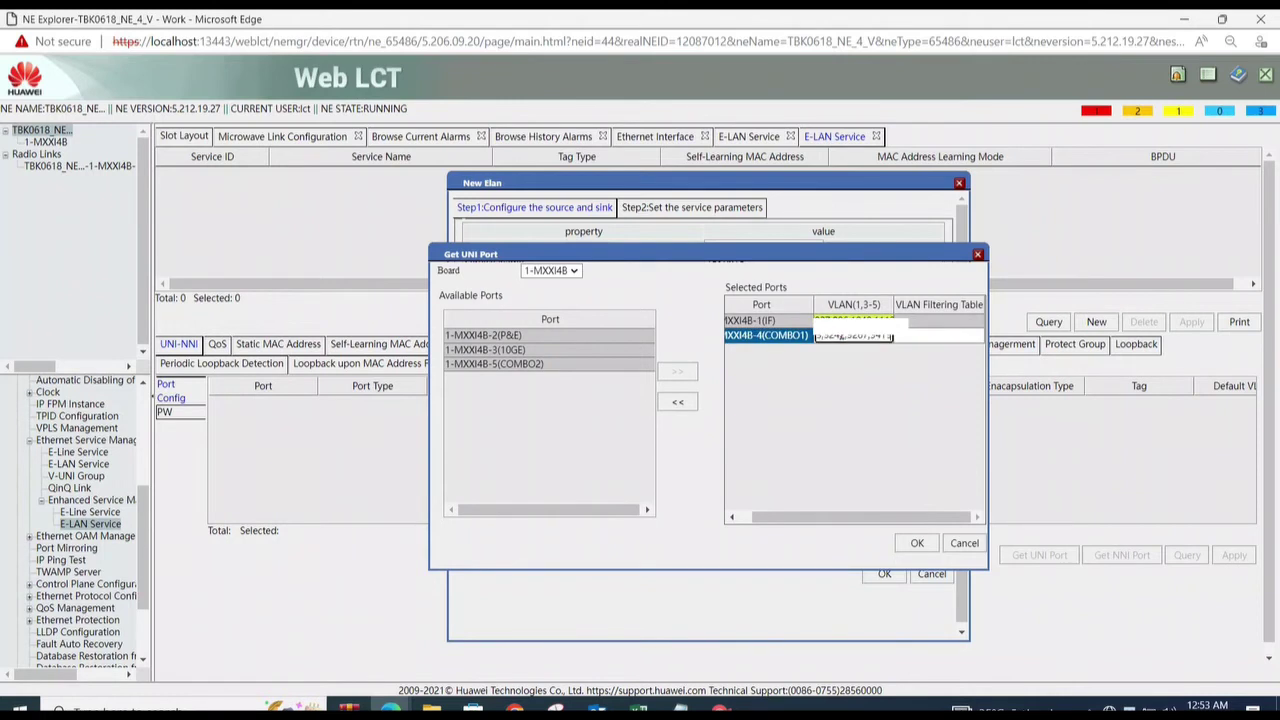
{"action": "left_click", "coordinate": [917, 543]}
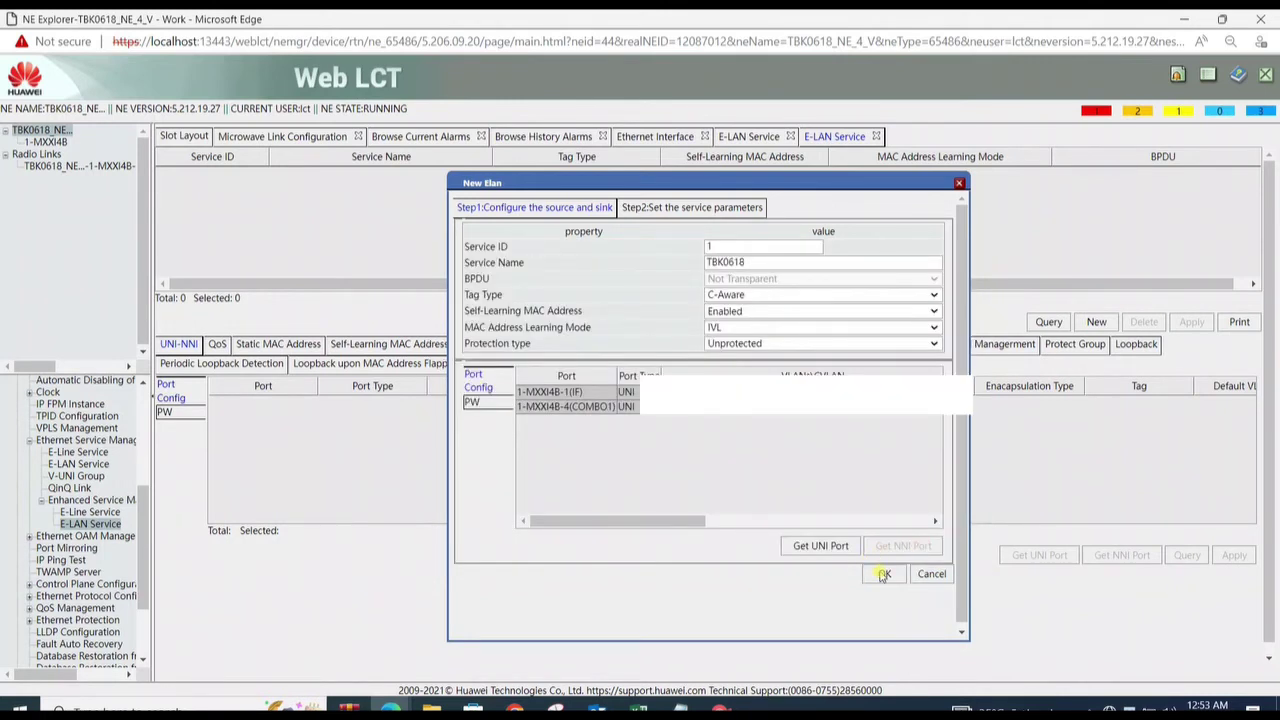
Create the TBK0618 E-LAN service with the two UNI ports, check the operation result details and close the creation dialog
{"action": "left_click", "coordinate": [882, 575]}
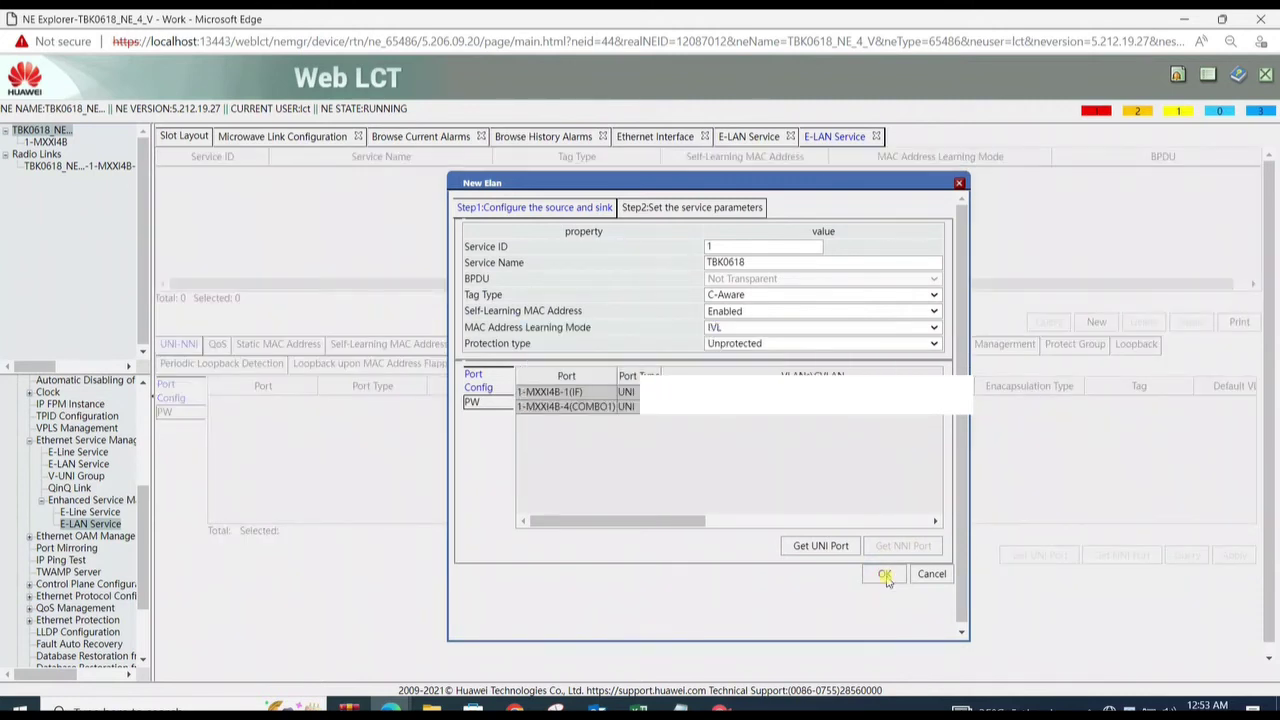
{"action": "left_click", "coordinate": [885, 576]}
{"action": "left_click", "coordinate": [885, 576]}
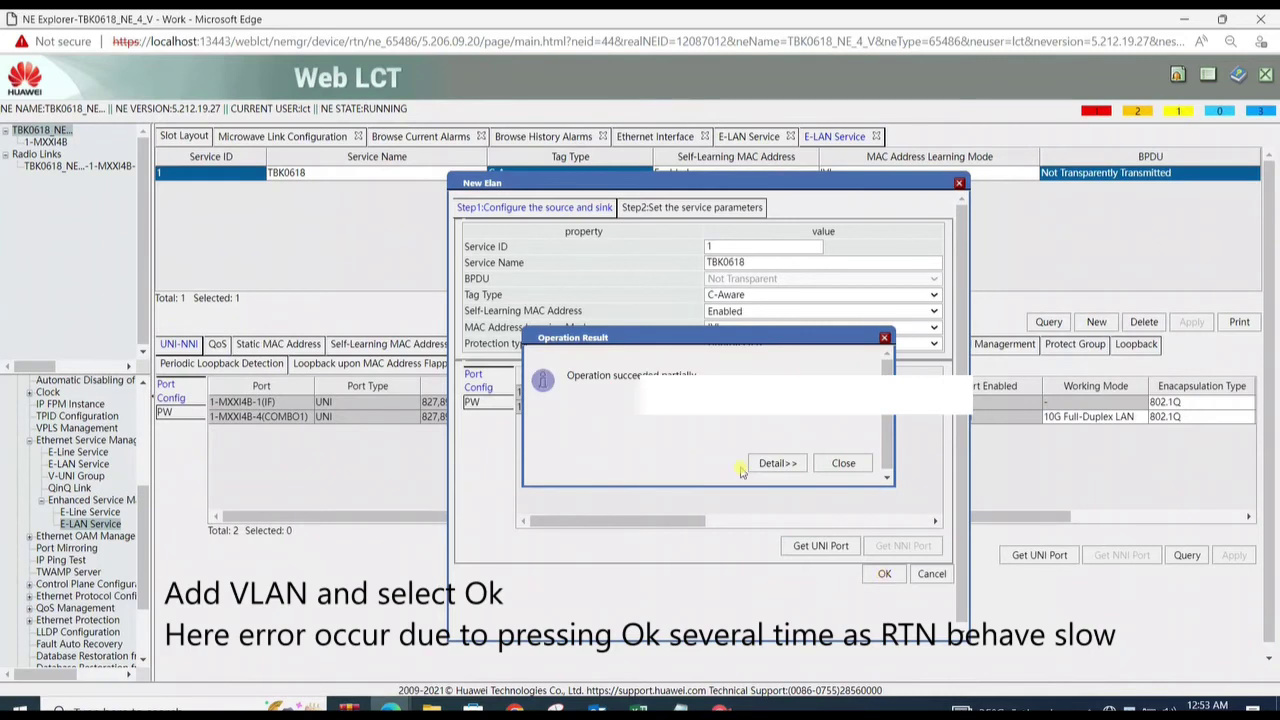
{"action": "left_click", "coordinate": [778, 465]}
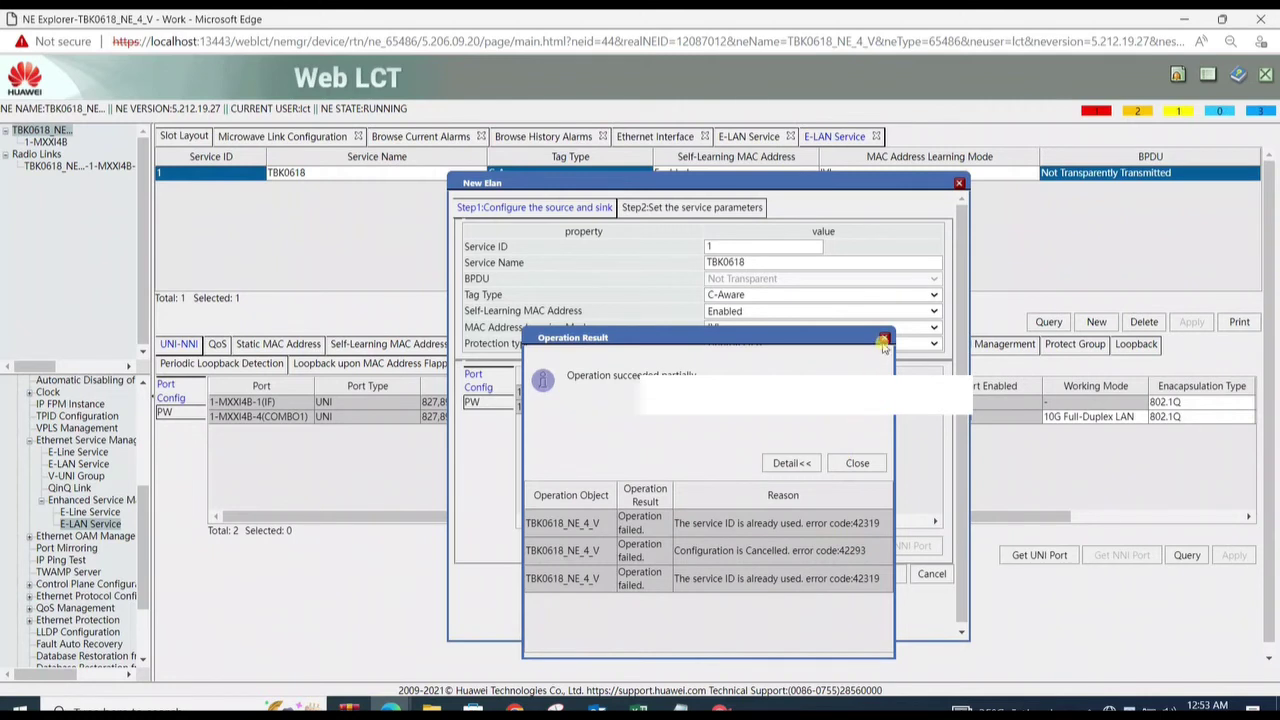
{"action": "left_click", "coordinate": [884, 337]}
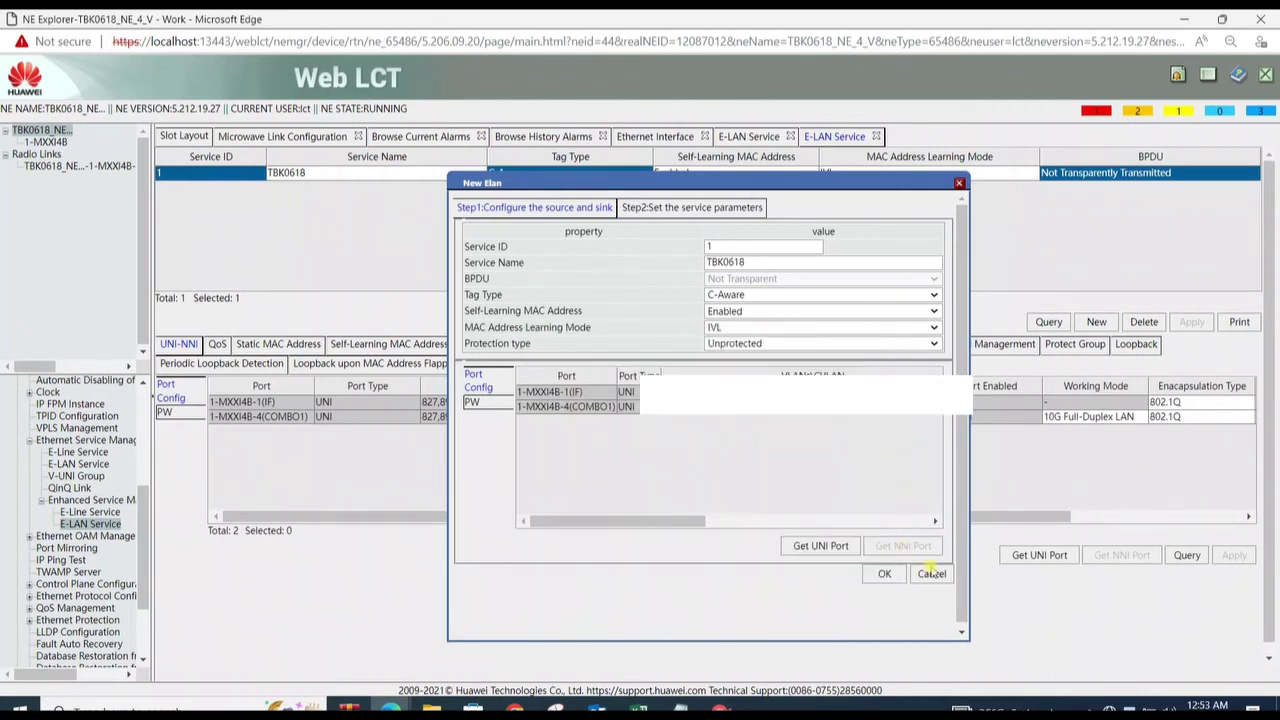
{"action": "left_click", "coordinate": [931, 573]}
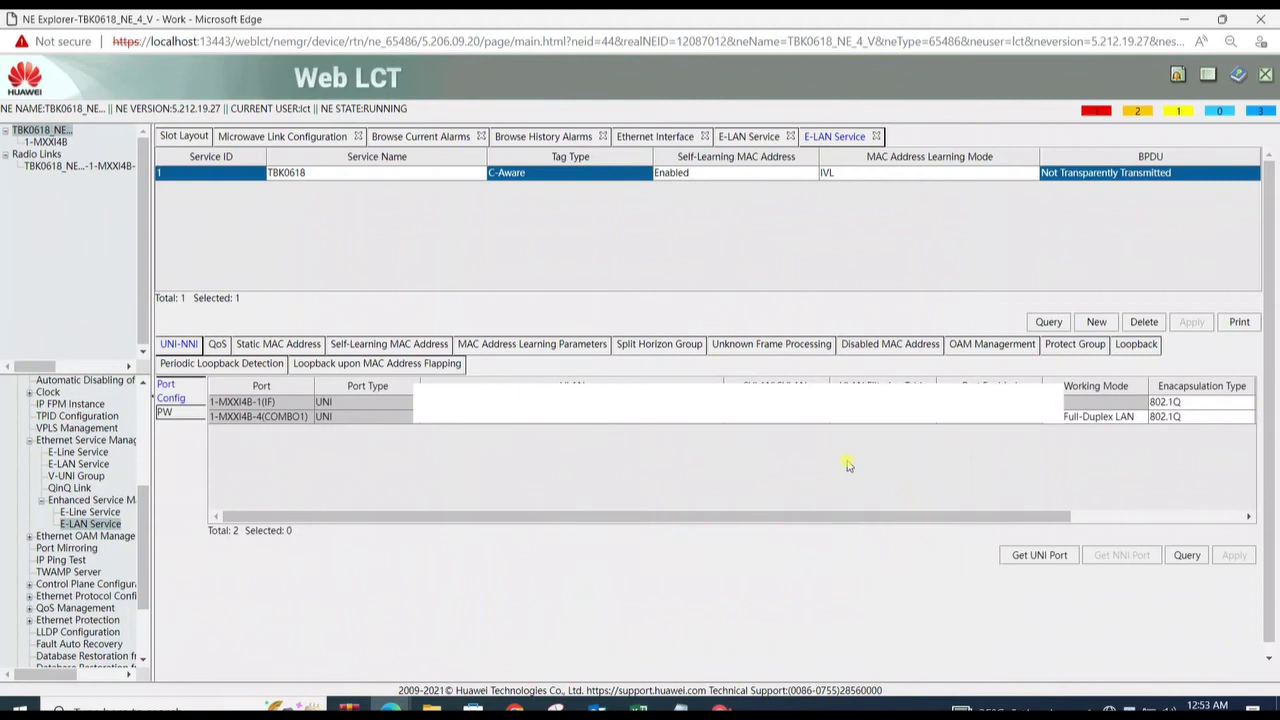
Query the E-LAN services under Ethernet Service Management and check the VLANs on both ports there and under Enhanced Service Management
{"action": "left_click_drag", "start_coordinate": [574, 512], "coordinate": [533, 487]}
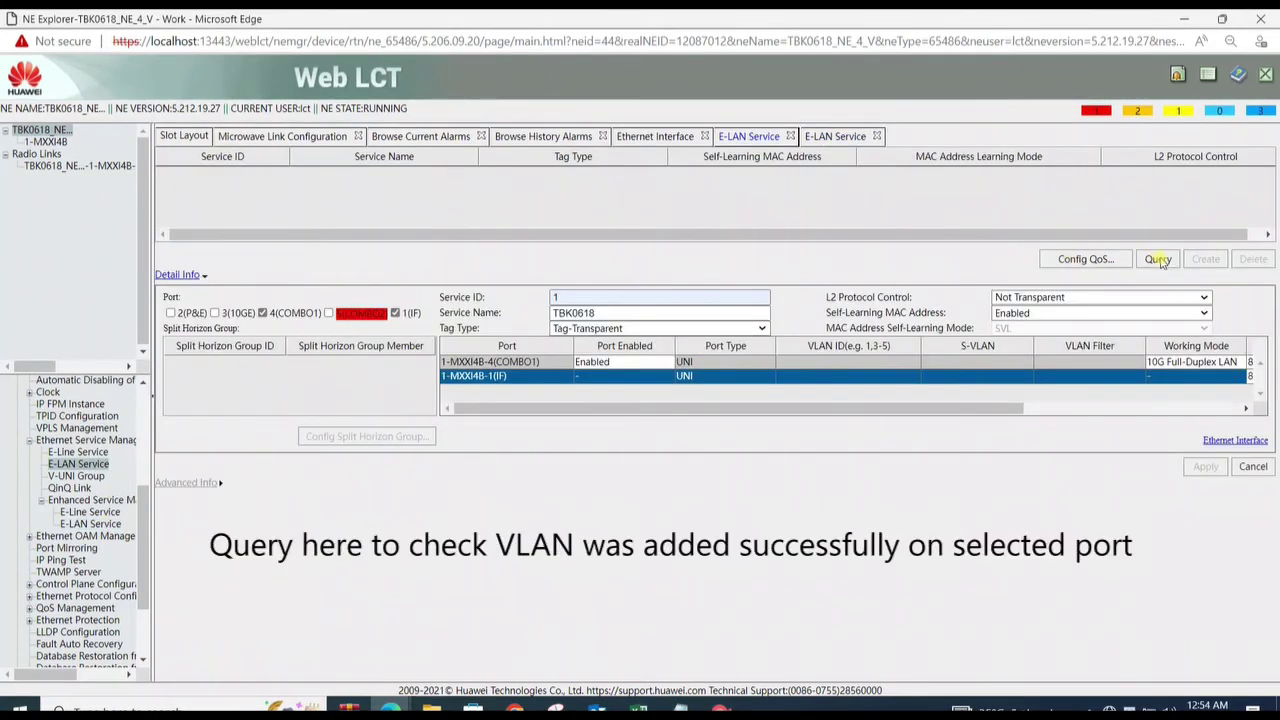
{"action": "left_click", "coordinate": [1158, 260]}
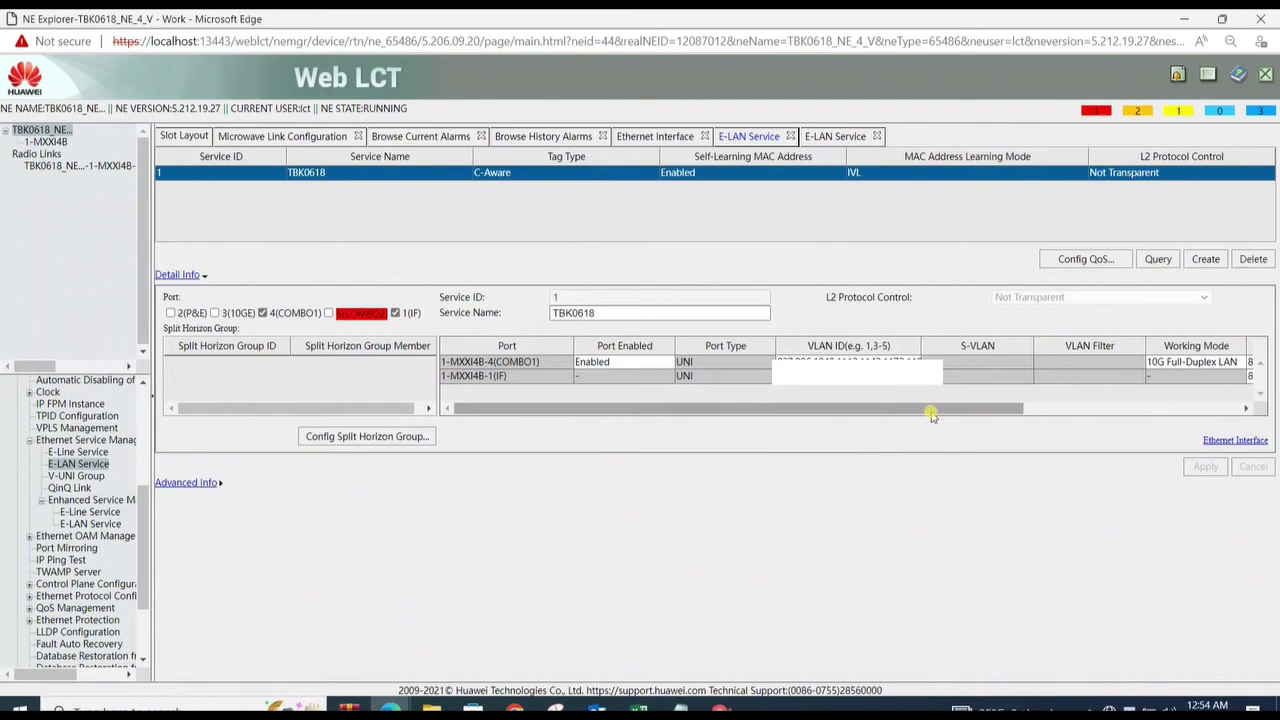
{"action": "left_click_drag", "start_coordinate": [930, 411], "coordinate": [716, 413]}
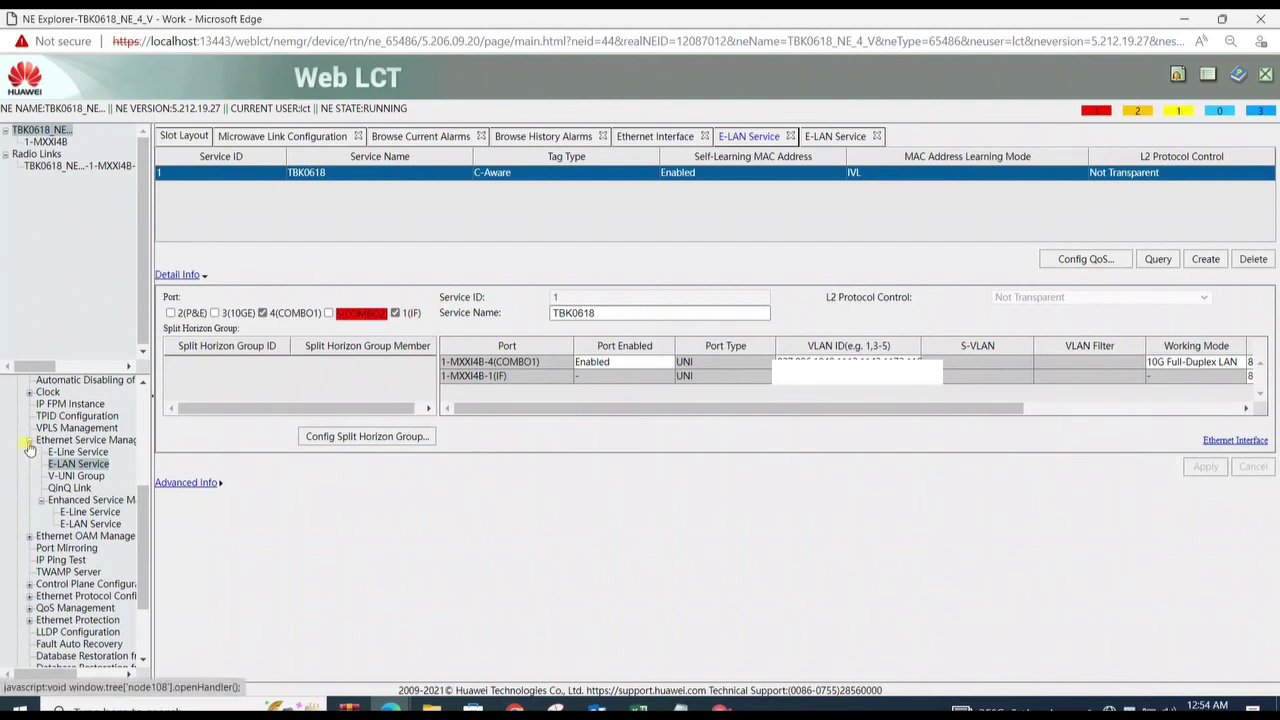
{"action": "left_click", "coordinate": [88, 517]}
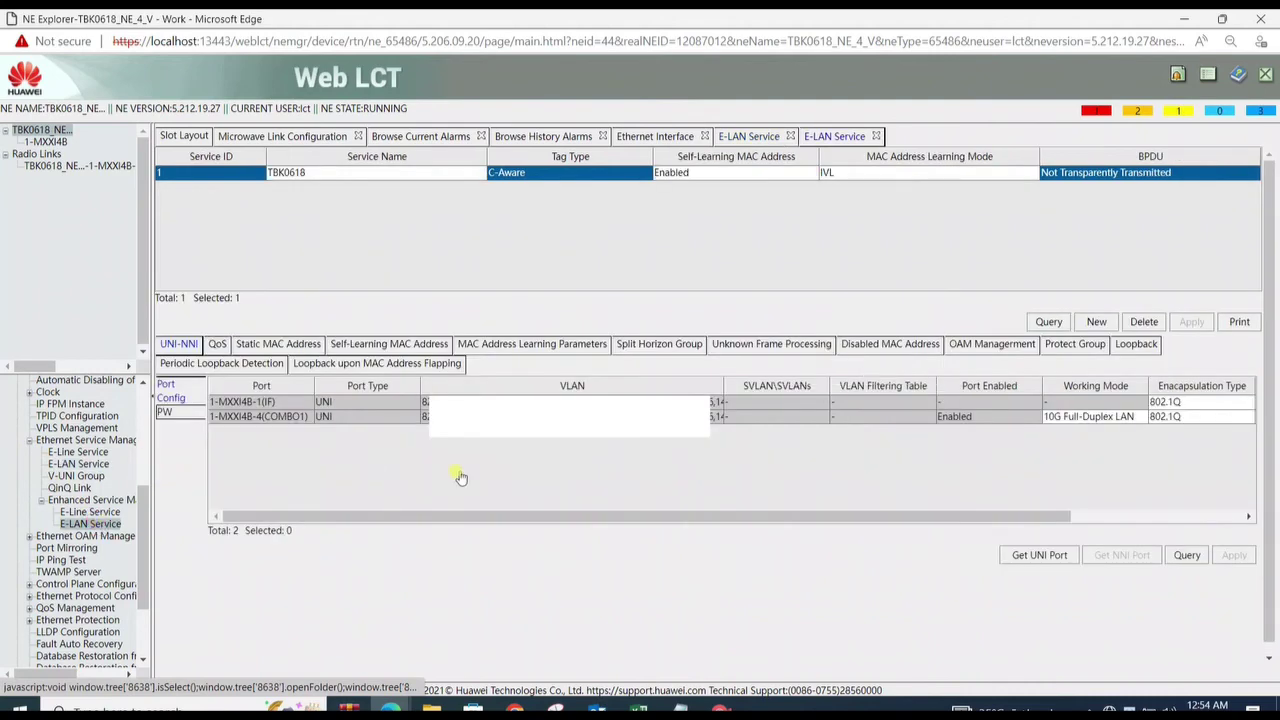
{"action": "left_click", "coordinate": [140, 537]}
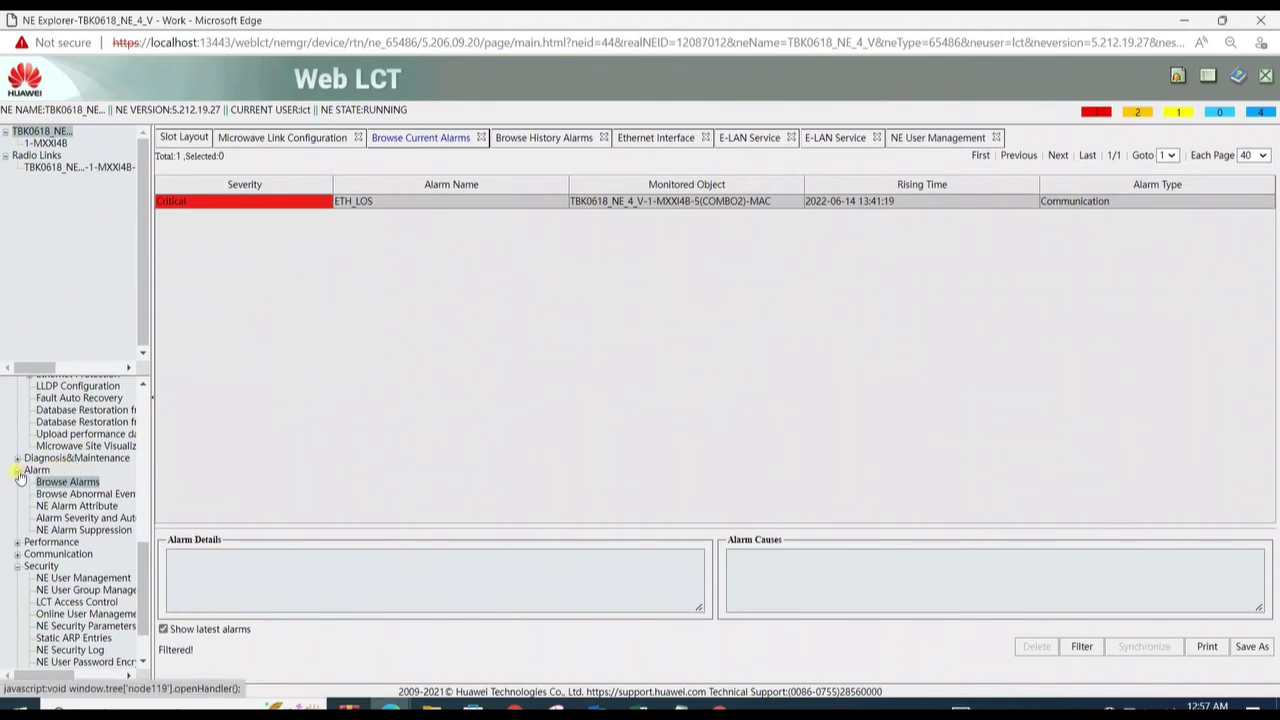
Open the Ethernet Interface settings under Interface Management in the function tree
{"action": "left_click", "coordinate": [18, 472]}
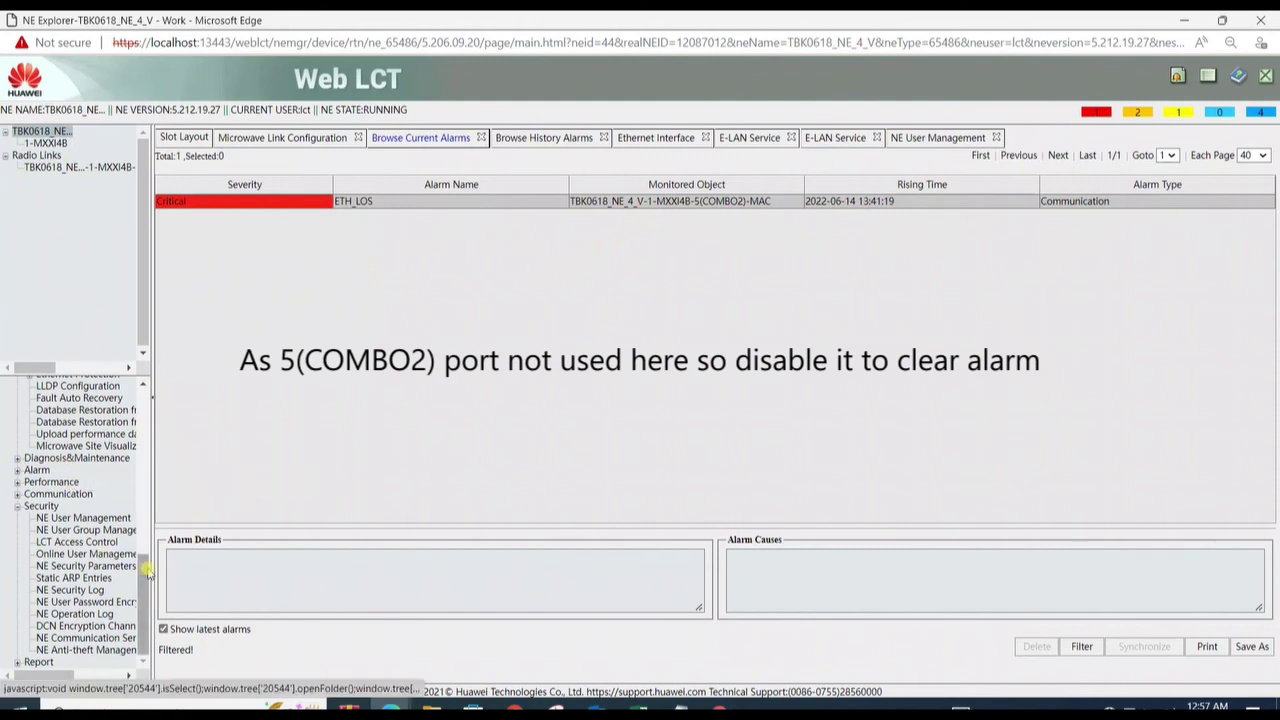
{"action": "left_click_drag", "start_coordinate": [147, 570], "coordinate": [157, 370]}
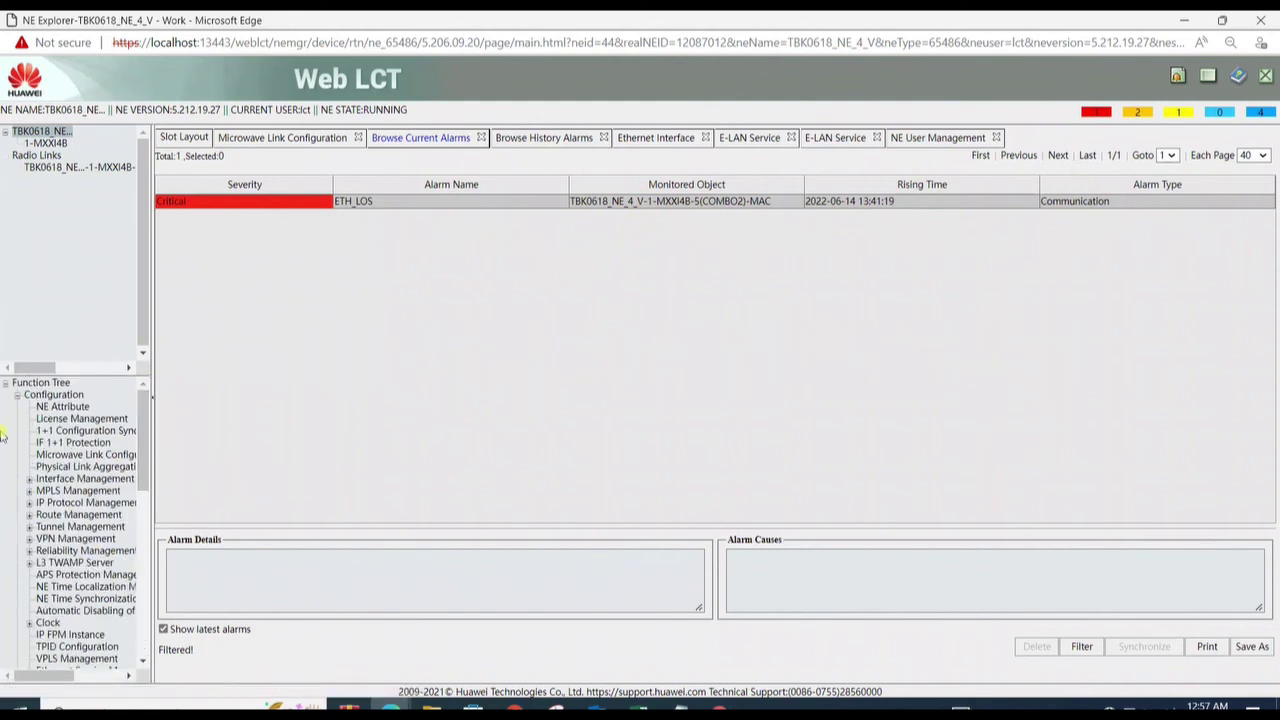
{"action": "left_click", "coordinate": [86, 480]}
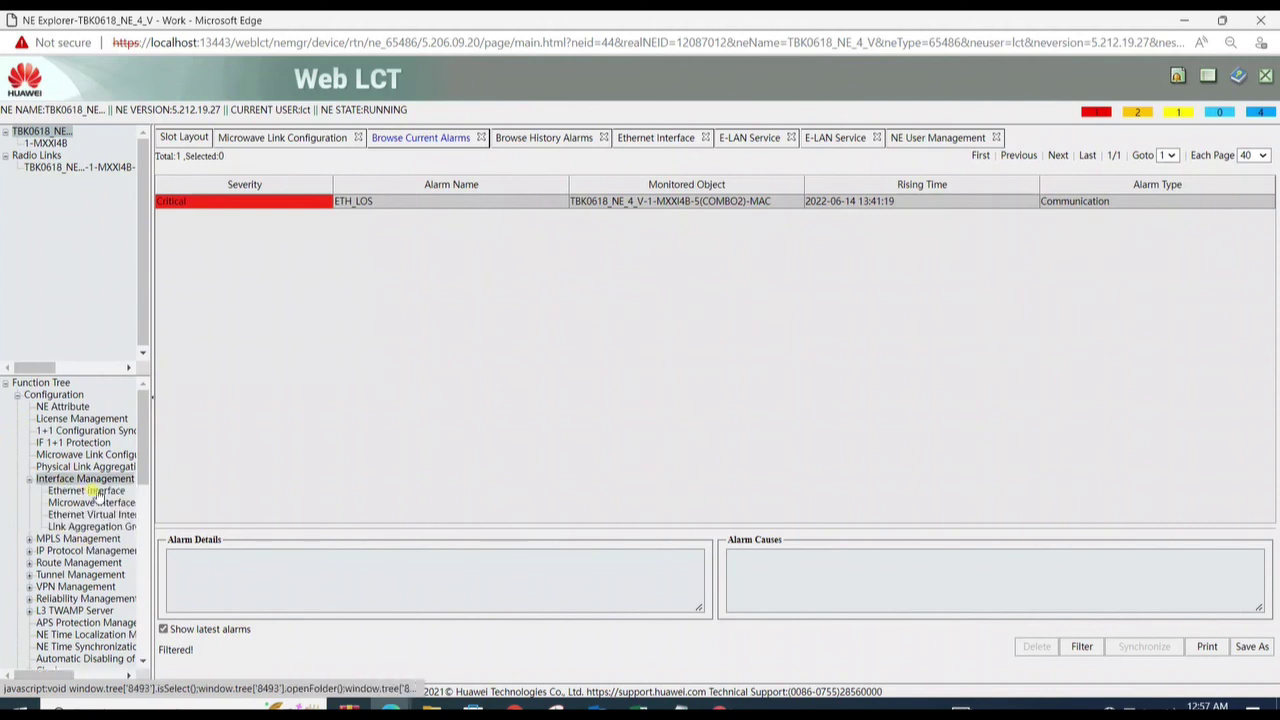
{"action": "left_click", "coordinate": [95, 491]}
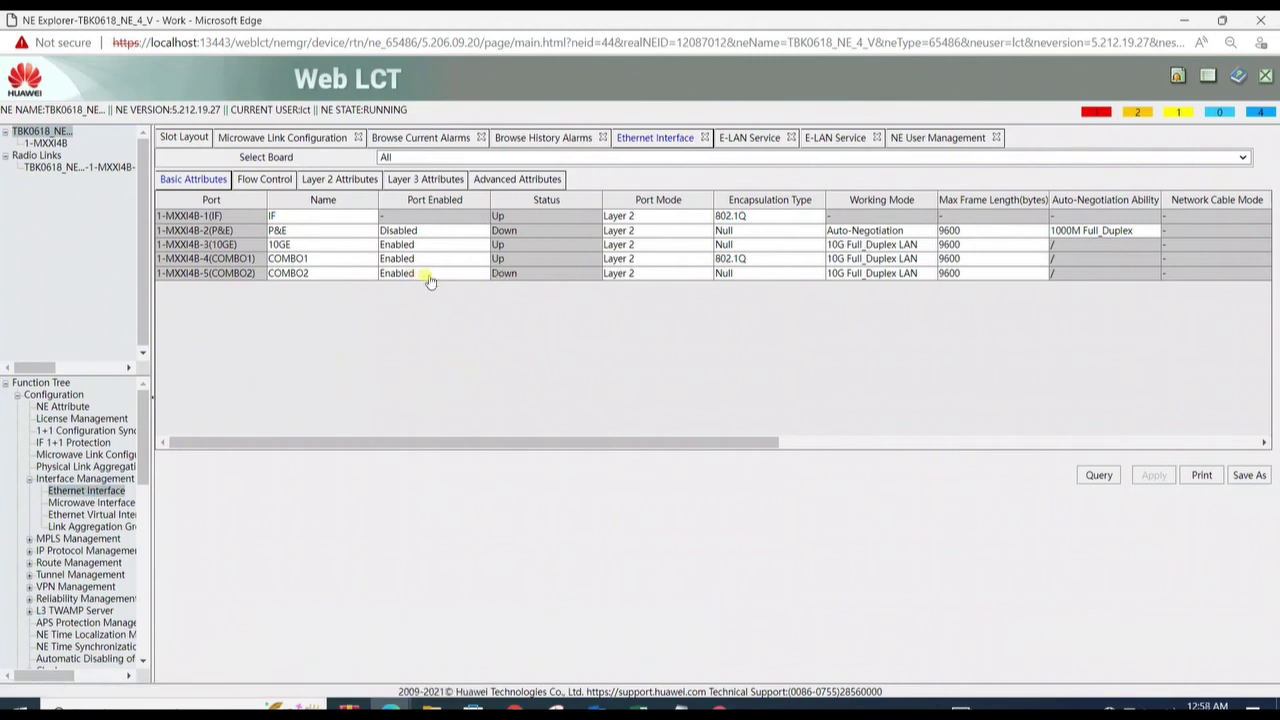
Set Port Enabled to Disabled for 1-MXXI4B-5(COMBO2), apply it despite the possible service interruption and query the interfaces again
{"action": "left_click", "coordinate": [430, 278]}
{"action": "left_click", "coordinate": [430, 281]}
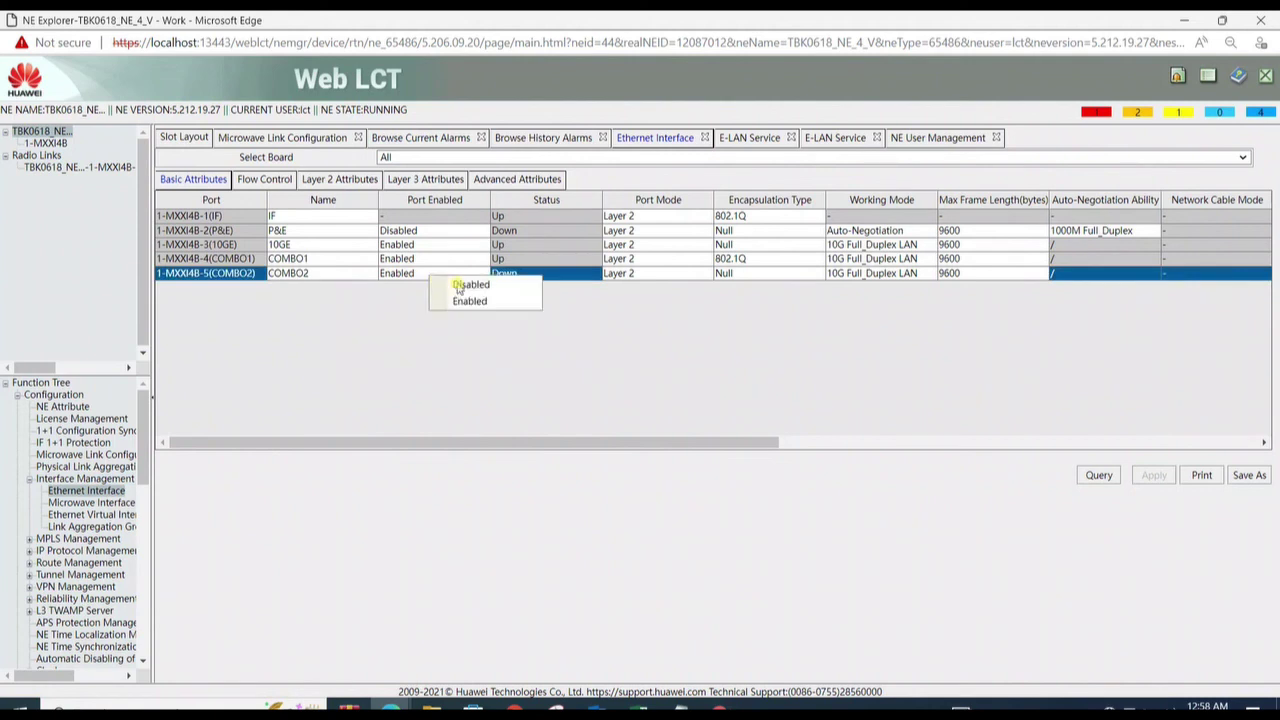
{"action": "left_click", "coordinate": [462, 288]}
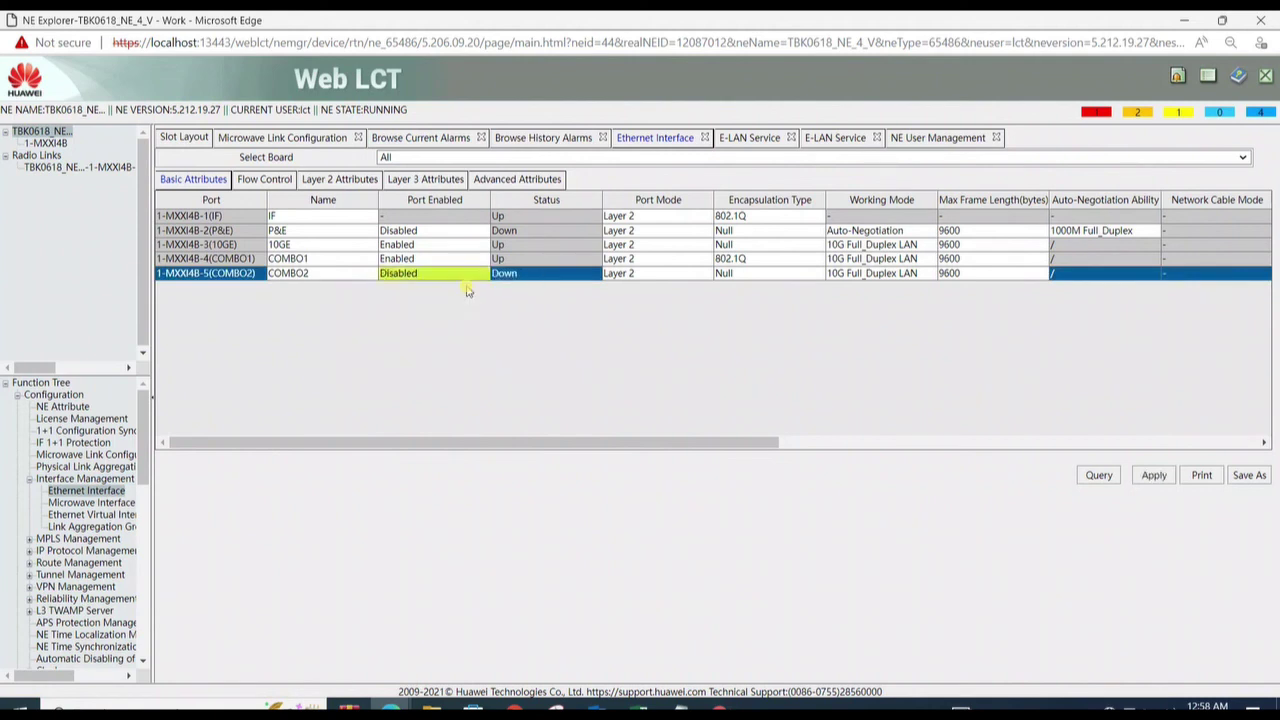
{"action": "left_click", "coordinate": [1155, 476]}
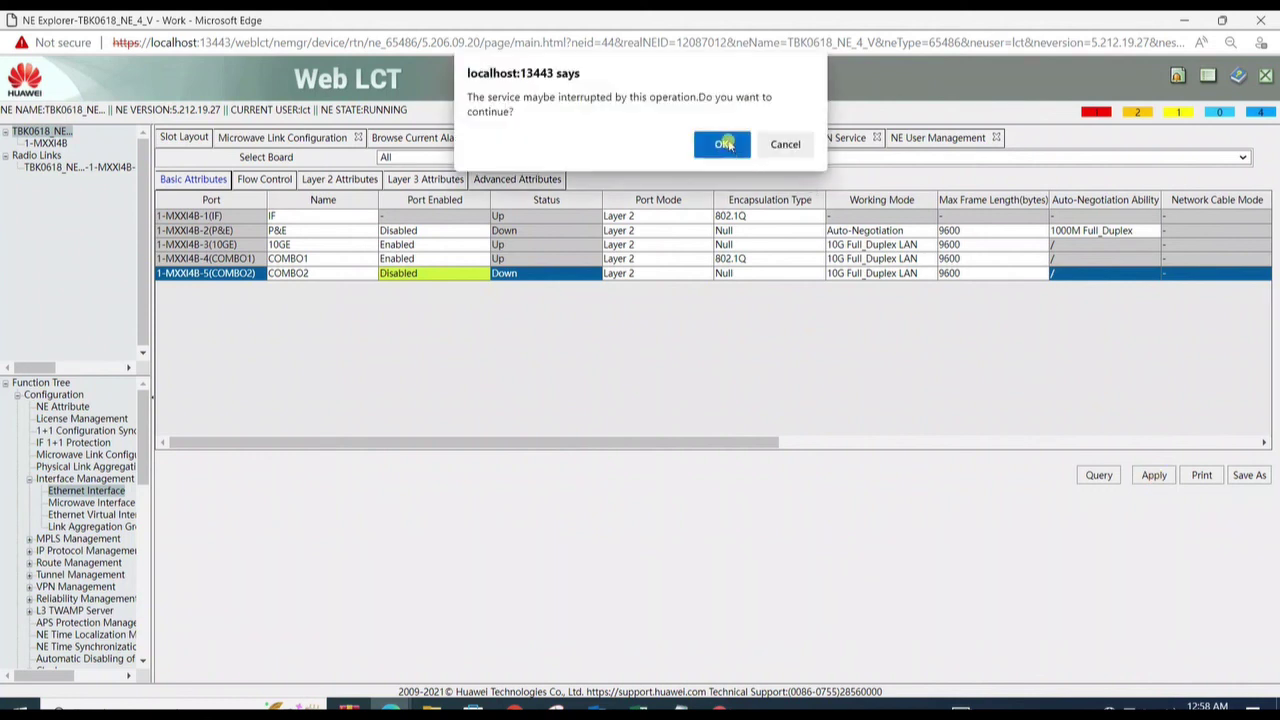
{"action": "left_click", "coordinate": [725, 145]}
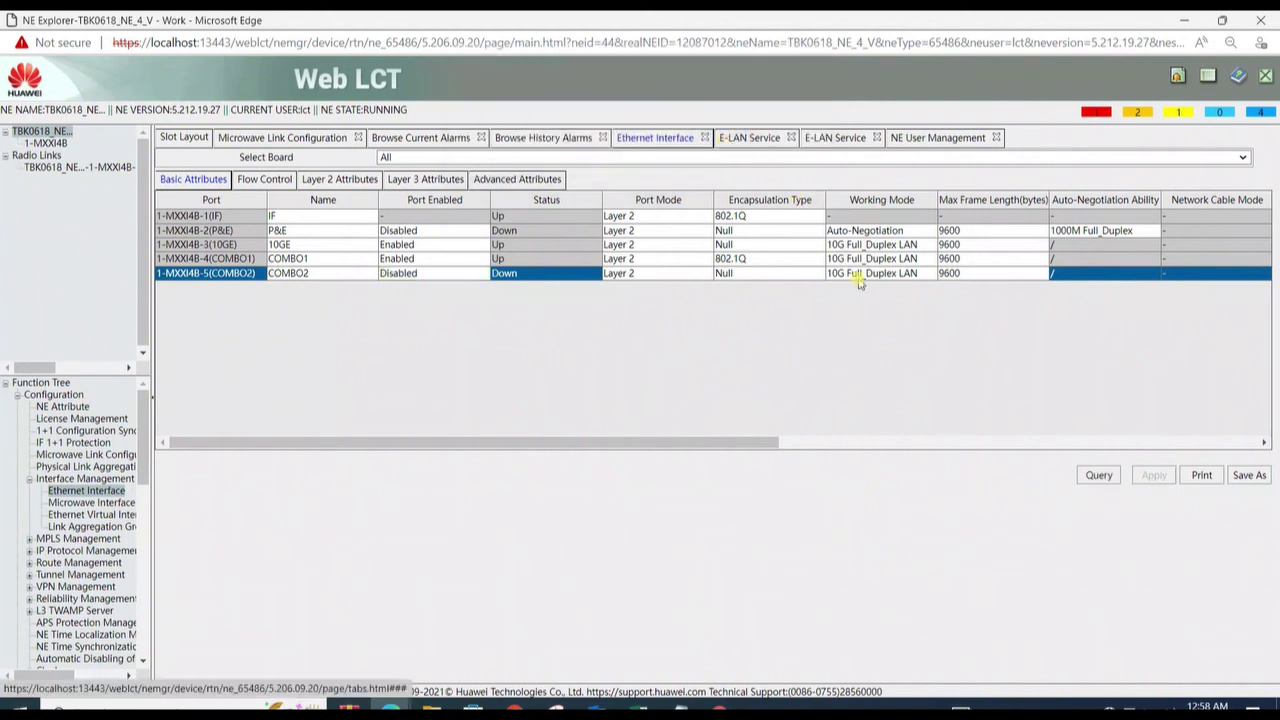
{"action": "left_click", "coordinate": [1100, 476]}
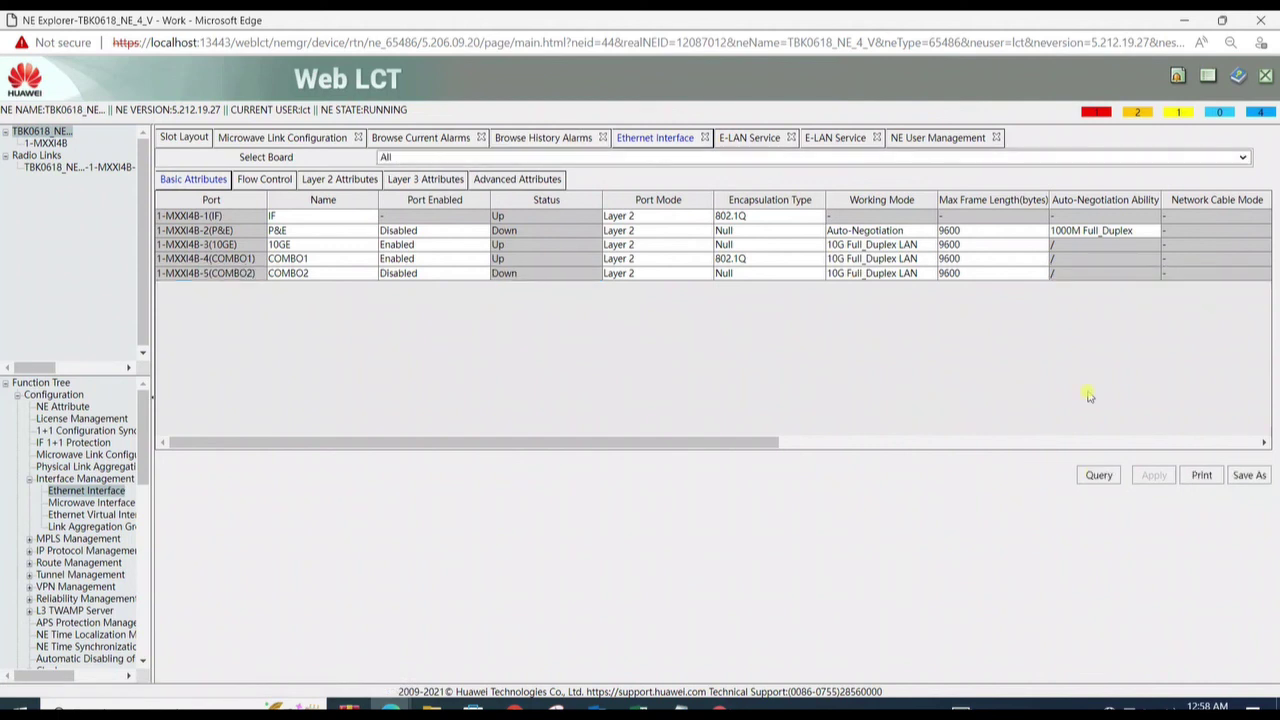
{"action": "left_click", "coordinate": [1099, 475]}
Review the current major alarms and the current minor alarms of the network element
{"action": "left_click", "coordinate": [1136, 112]}
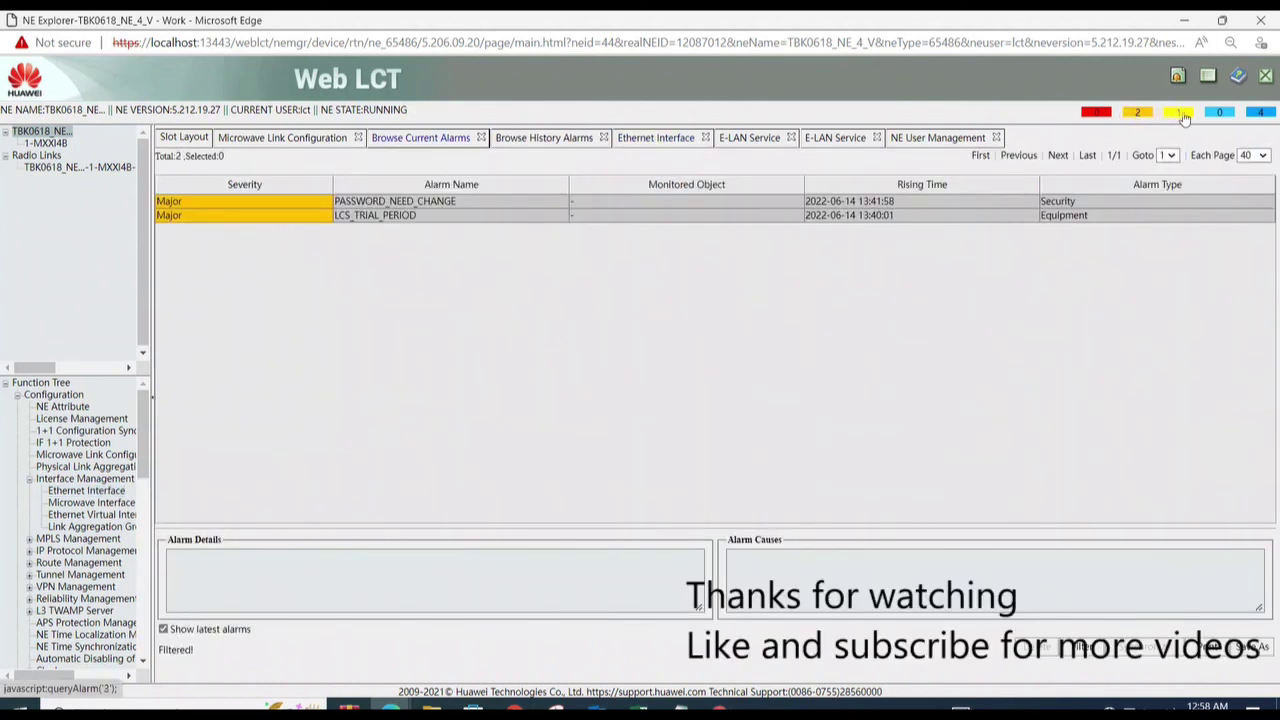
{"action": "left_click", "coordinate": [1181, 113]}
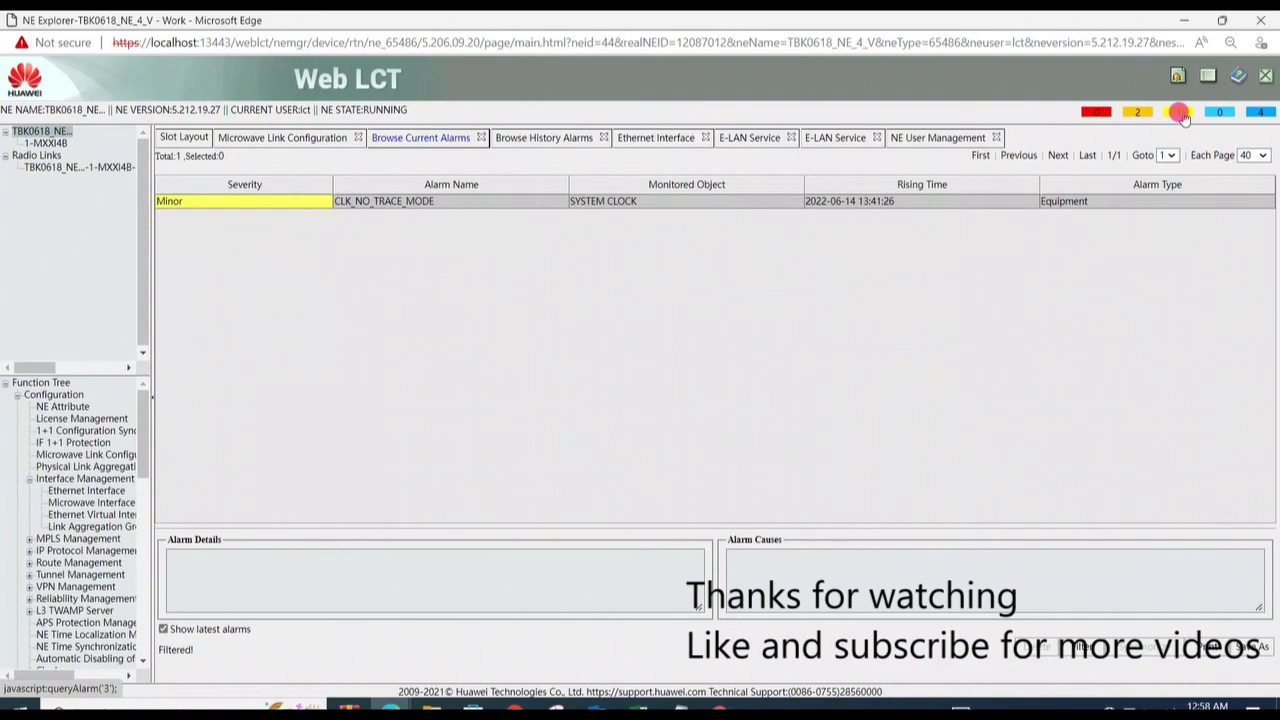